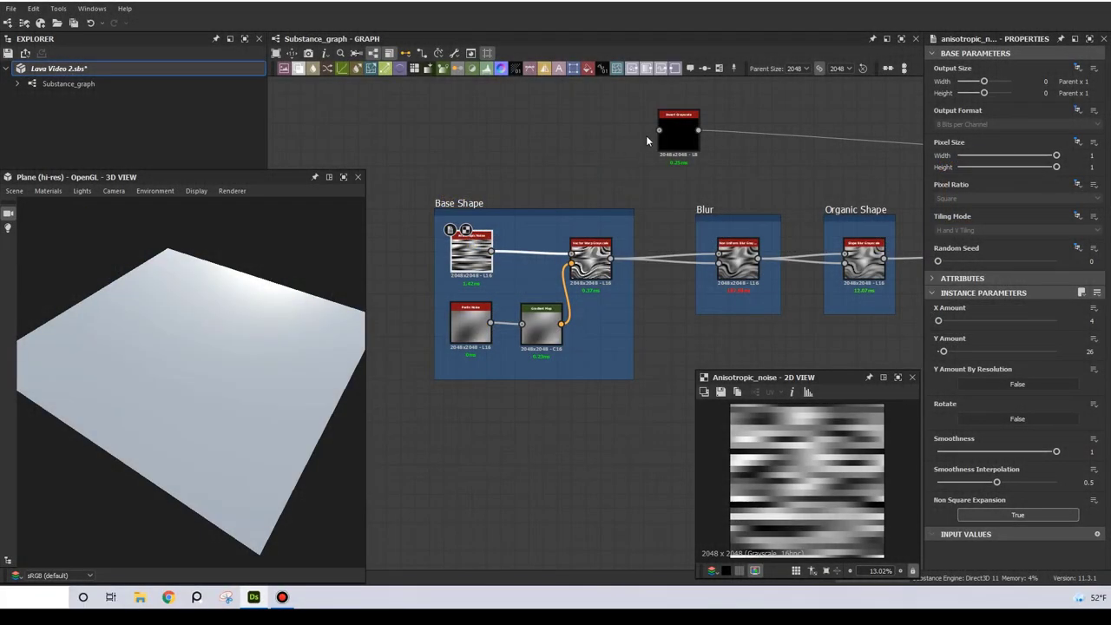
- Preview the Base Shape in 3D by feeding Invert Grayscale from Anisotropic Noise, then from Vector Warp Grayscale, and open the Perlin Noise parameters
drag(659, 130, 491, 253)
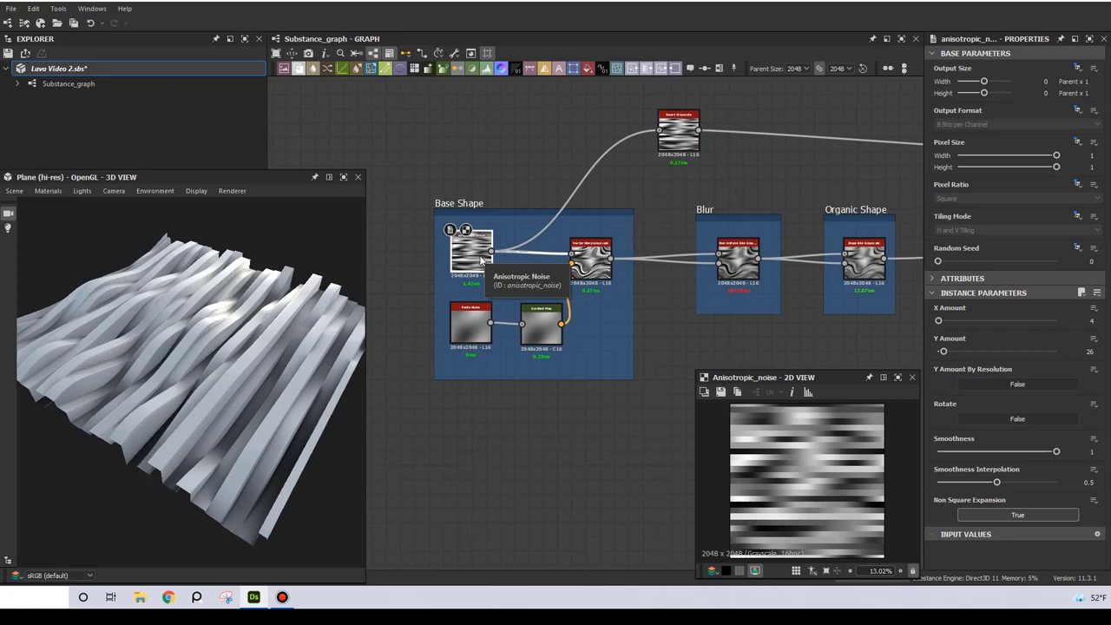
double_click(591, 271)
drag(612, 258, 660, 135)
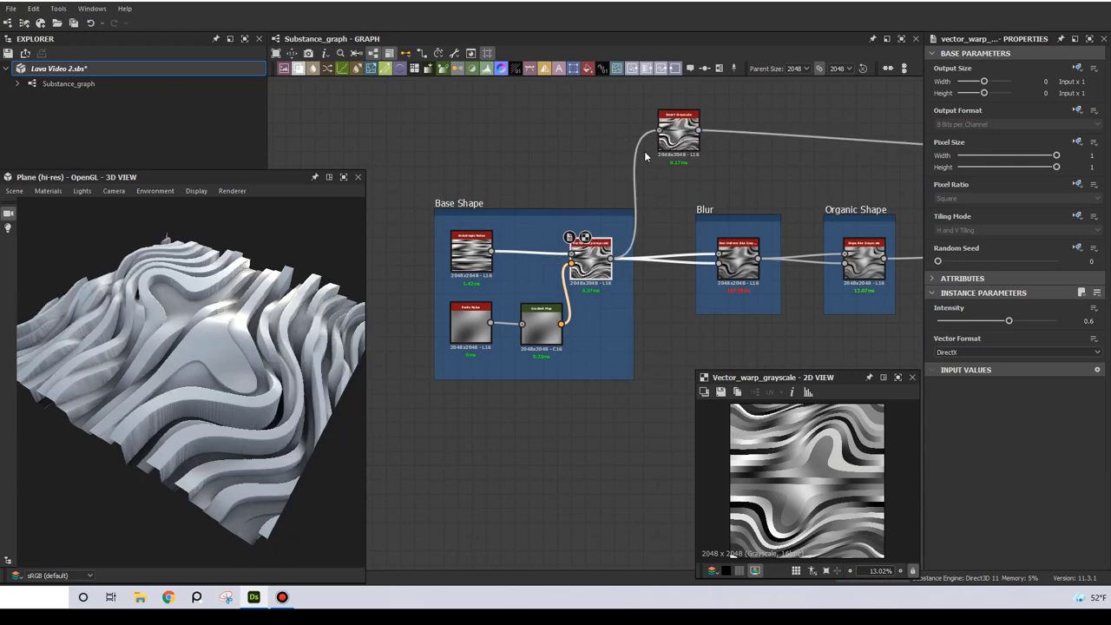
double_click(470, 321)
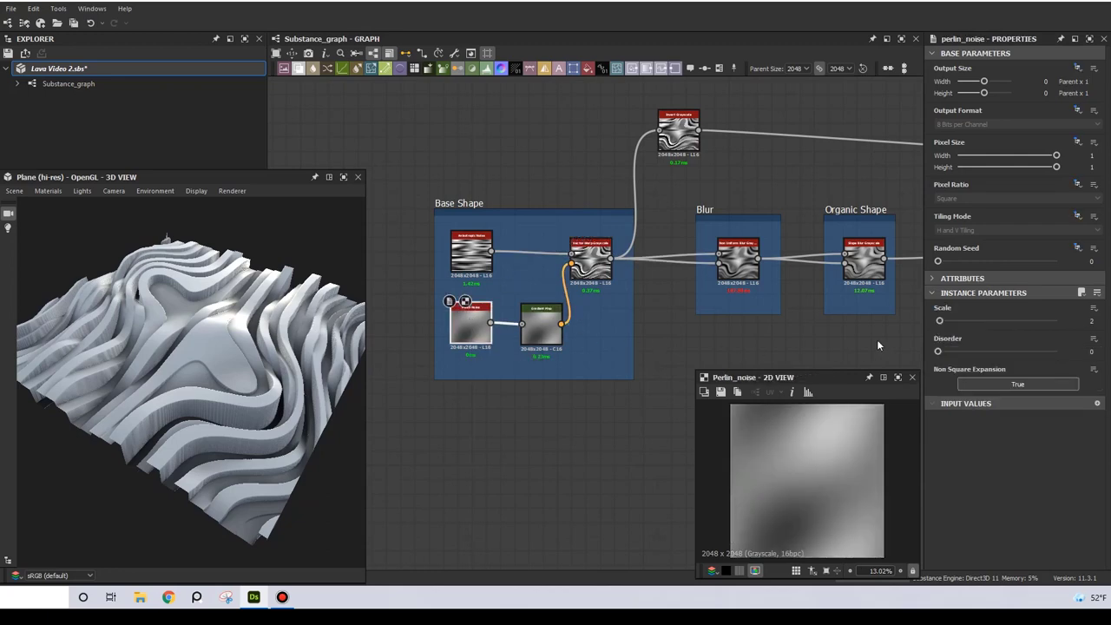
- Move the Invert Grayscale node above the Blur frame and feed it from Non Uniform Blur Grayscale to preview the blurred height
middle_drag(846, 342, 780, 349)
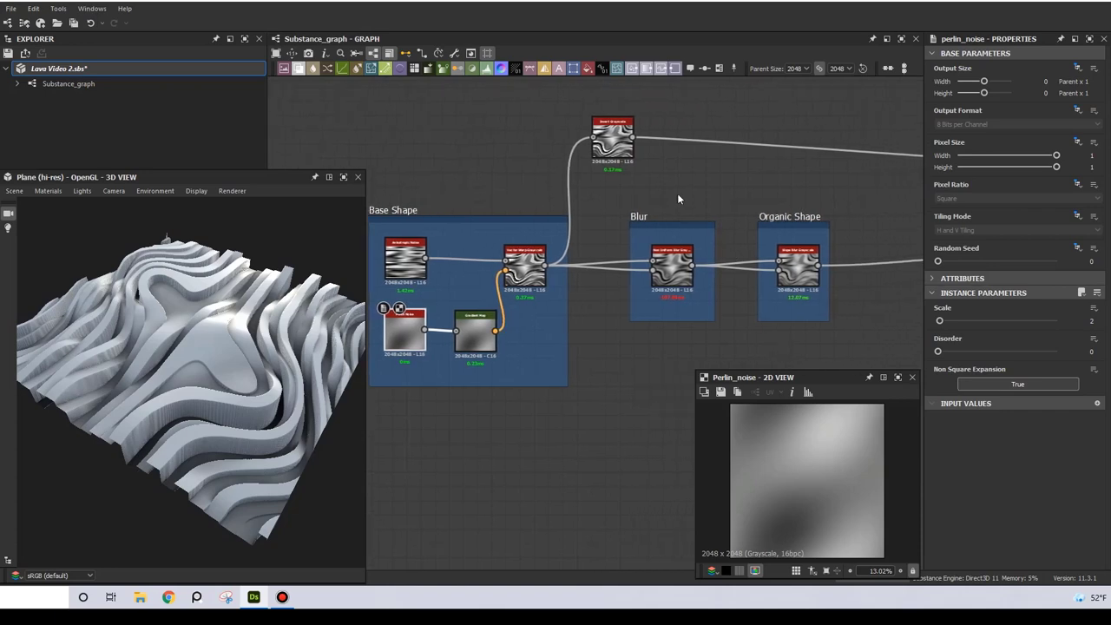
drag(613, 160, 698, 159)
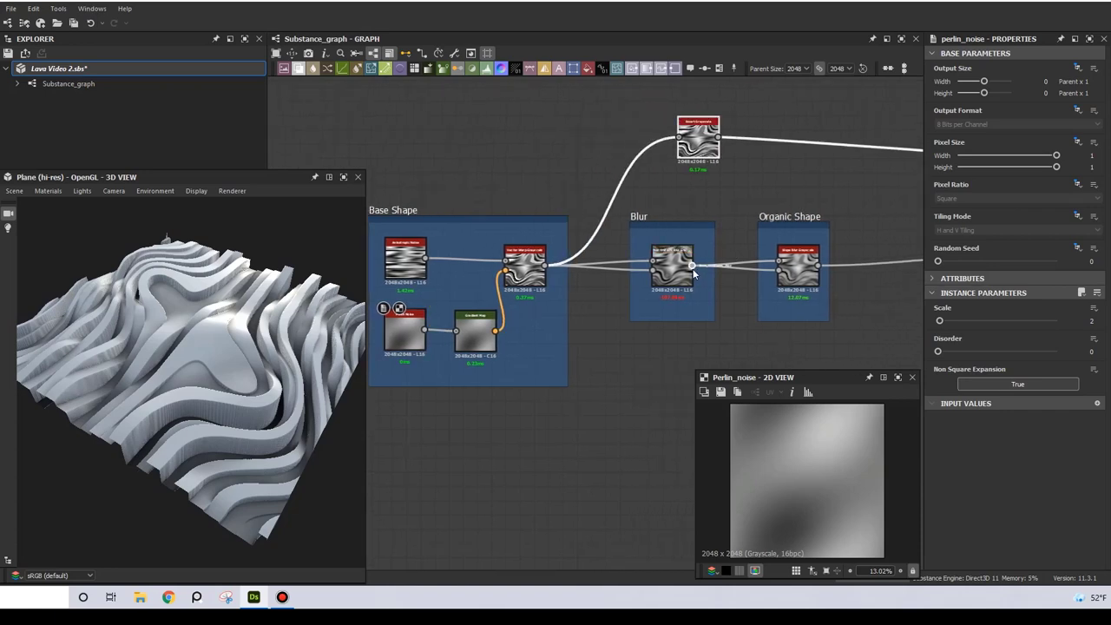
drag(693, 265, 678, 136)
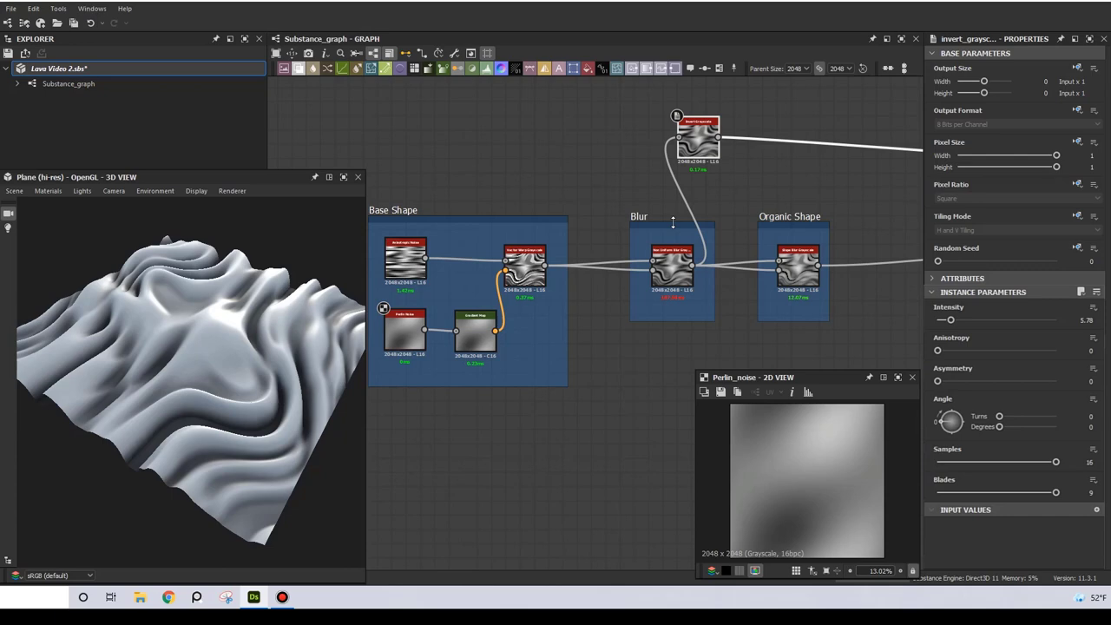
- Feed Invert Grayscale from the Slope Blur Grayscale node in the Organic Shape frame and open that node's parameters
middle_drag(673, 222, 605, 234)
middle_drag(605, 234, 498, 246)
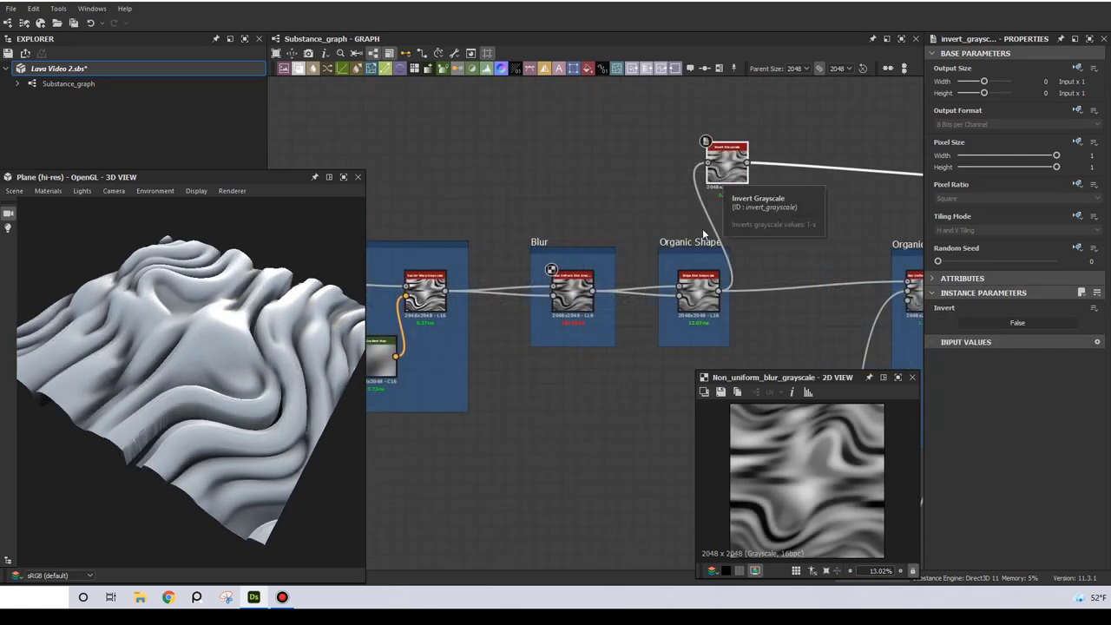
double_click(699, 291)
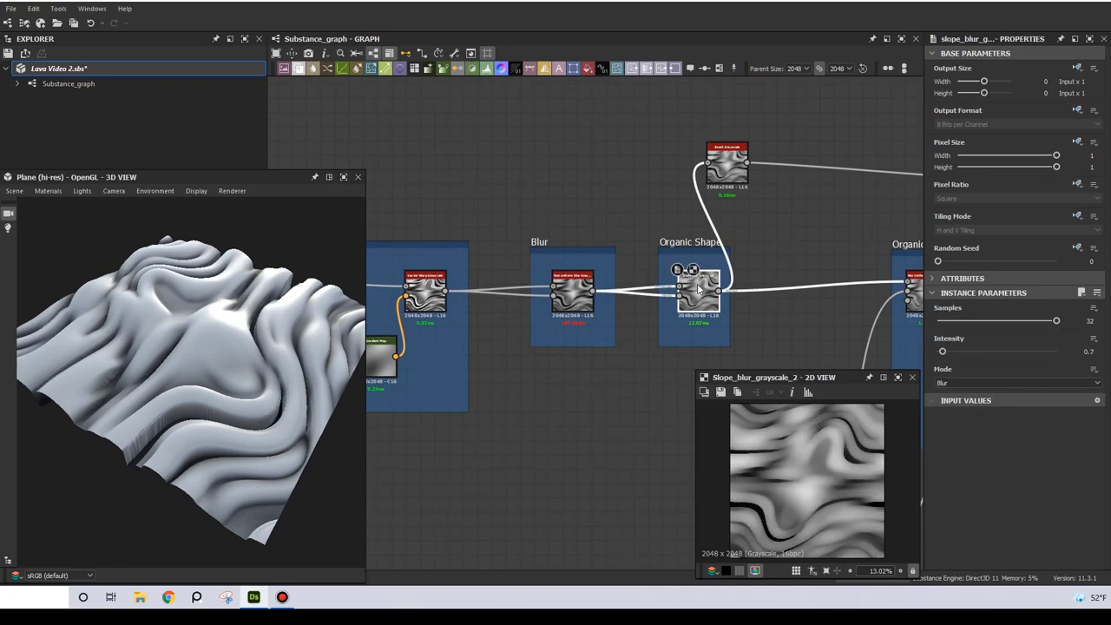
- Move Invert Grayscale above the Organic Warp frame and preview the first Non Uniform Directional Warp through it in the 3D view
middle_drag(699, 291, 437, 264)
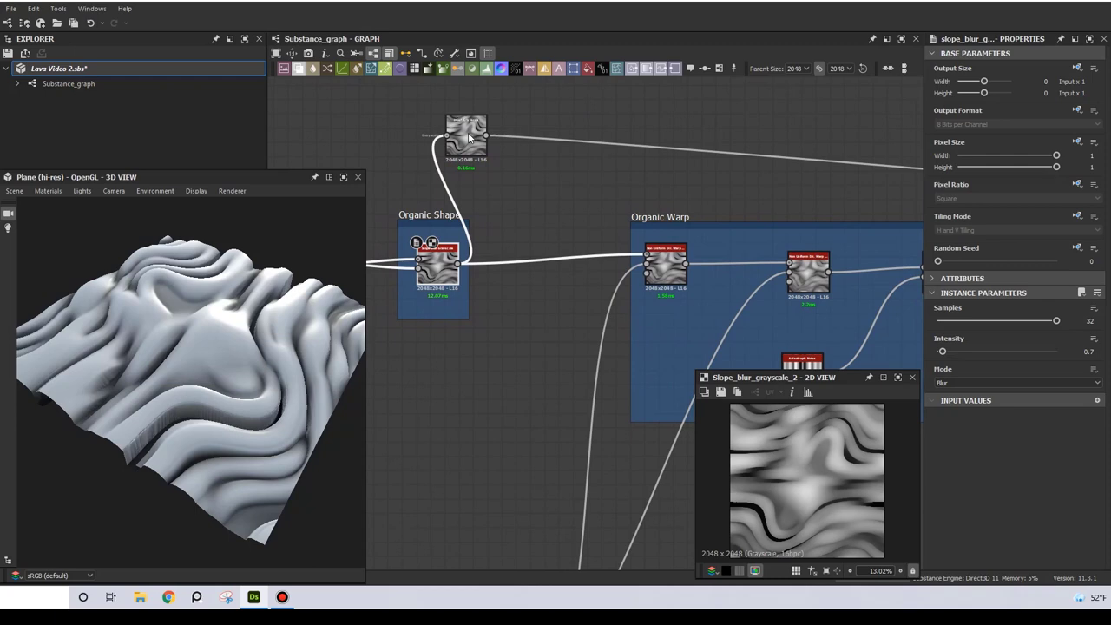
drag(469, 138, 710, 152)
scroll(711, 204, down, 2)
middle_drag(710, 228, 620, 211)
scroll(620, 211, up, 2)
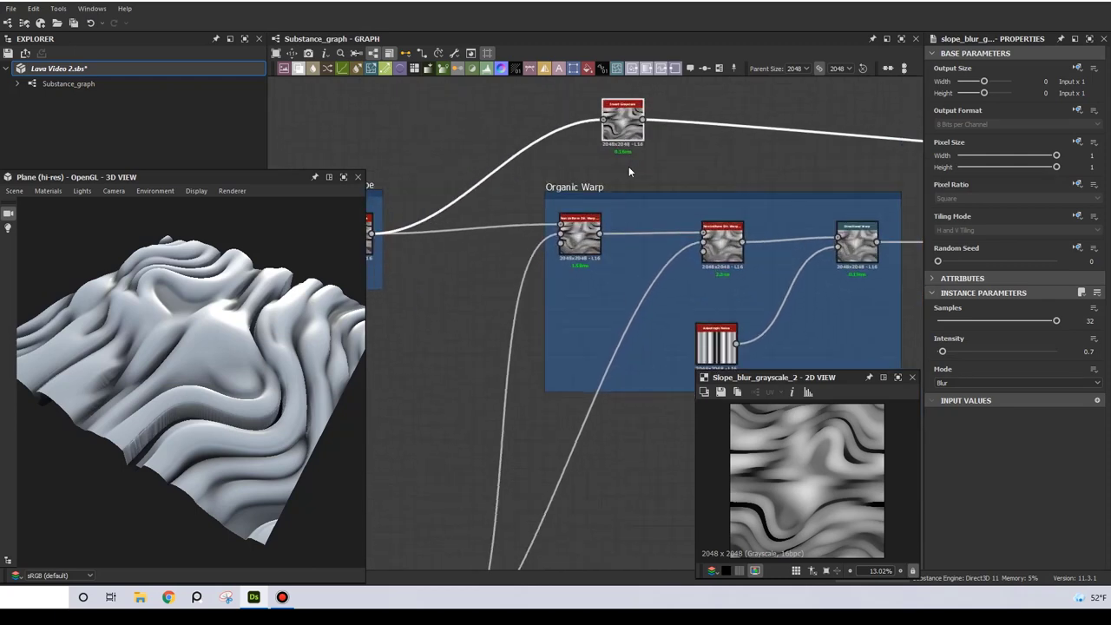
click(590, 238)
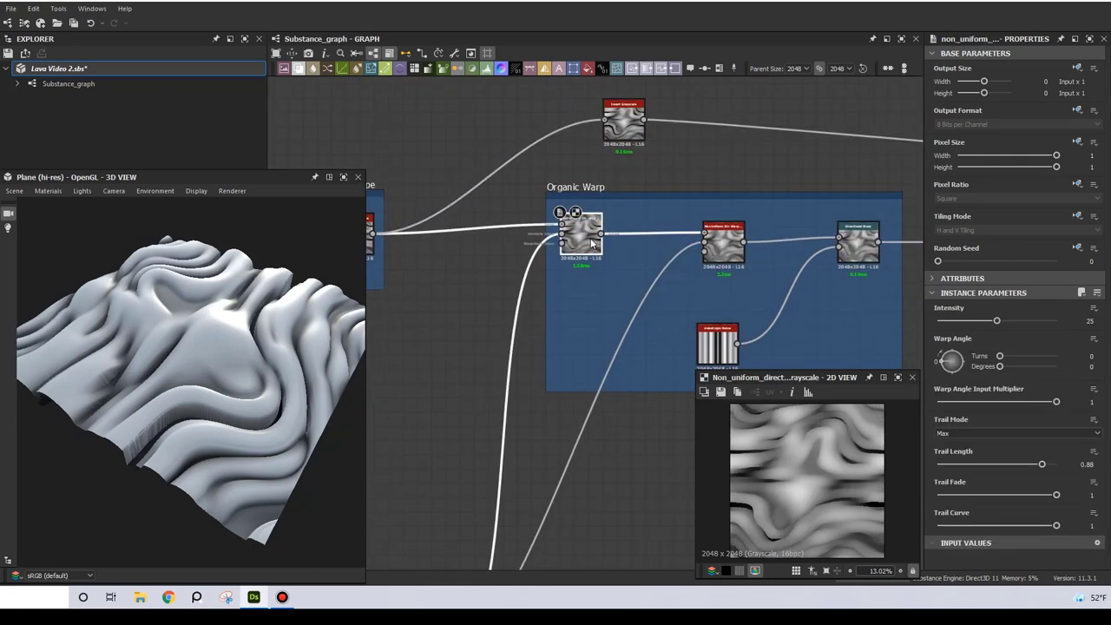
drag(600, 233, 605, 119)
drag(119, 329, 252, 340)
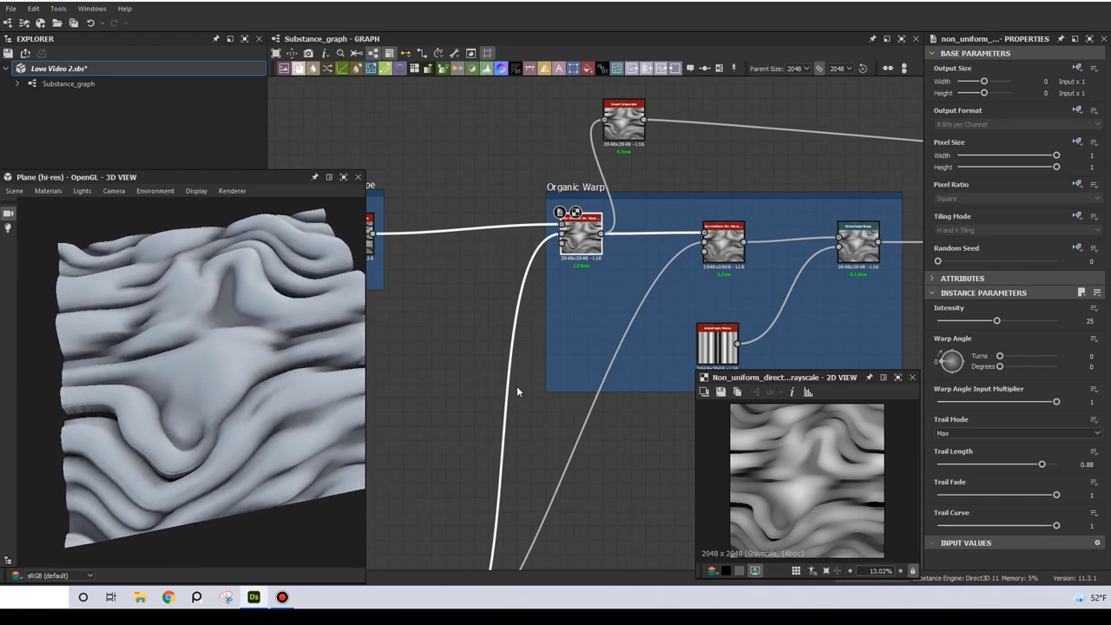
- Inspect the Perlin Noise that drives both Non Uniform Directional Warp nodes and check the first warp's parameters
middle_drag(516, 391, 566, 250)
click(477, 512)
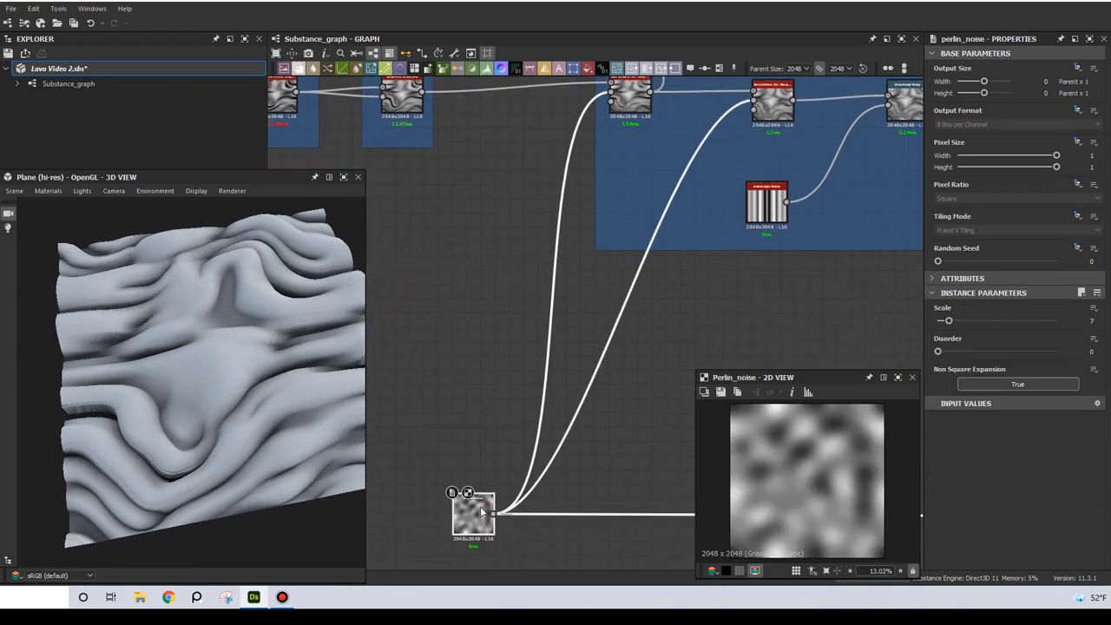
middle_drag(619, 134, 582, 289)
click(584, 286)
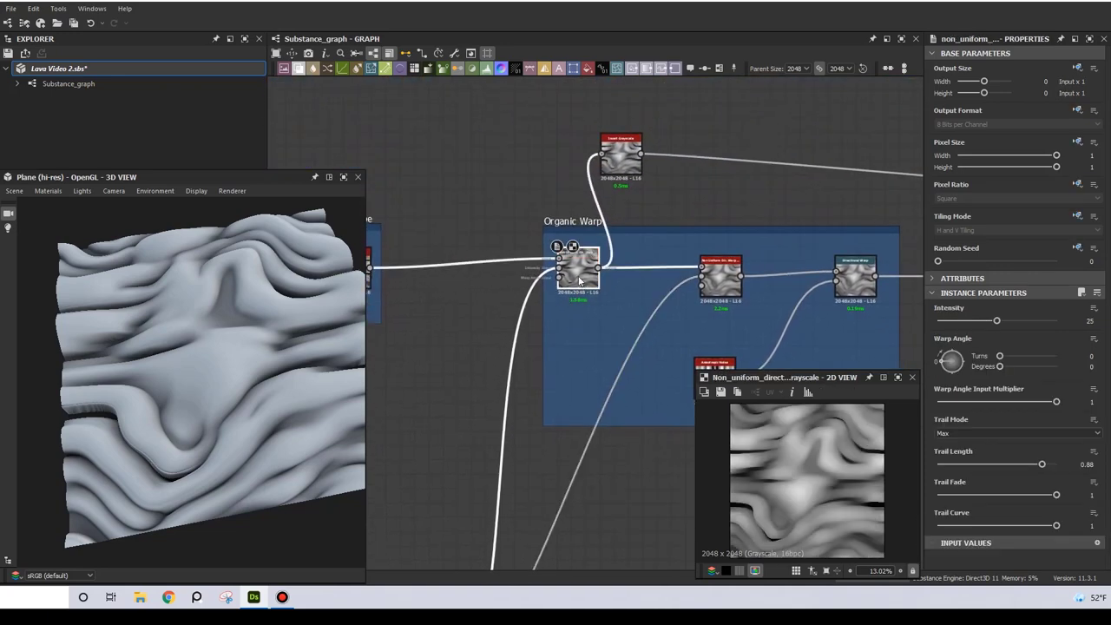
- Feed Invert Grayscale from the second Non Uniform Directional Warp and compare its parameters with those of the first warp
drag(627, 178, 755, 184)
drag(740, 276, 748, 171)
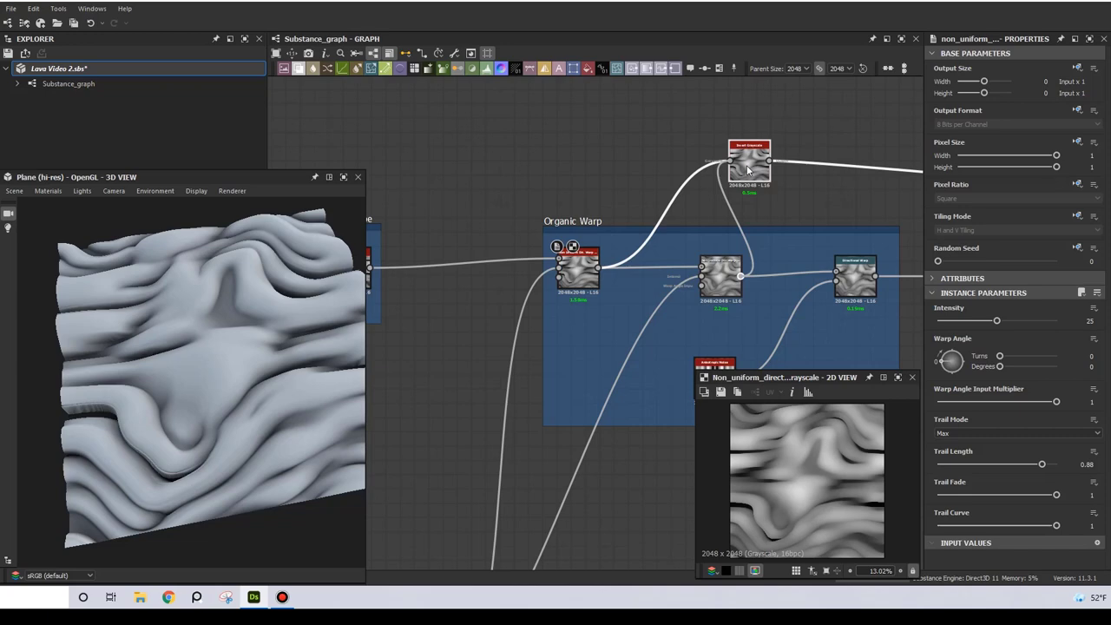
click(748, 171)
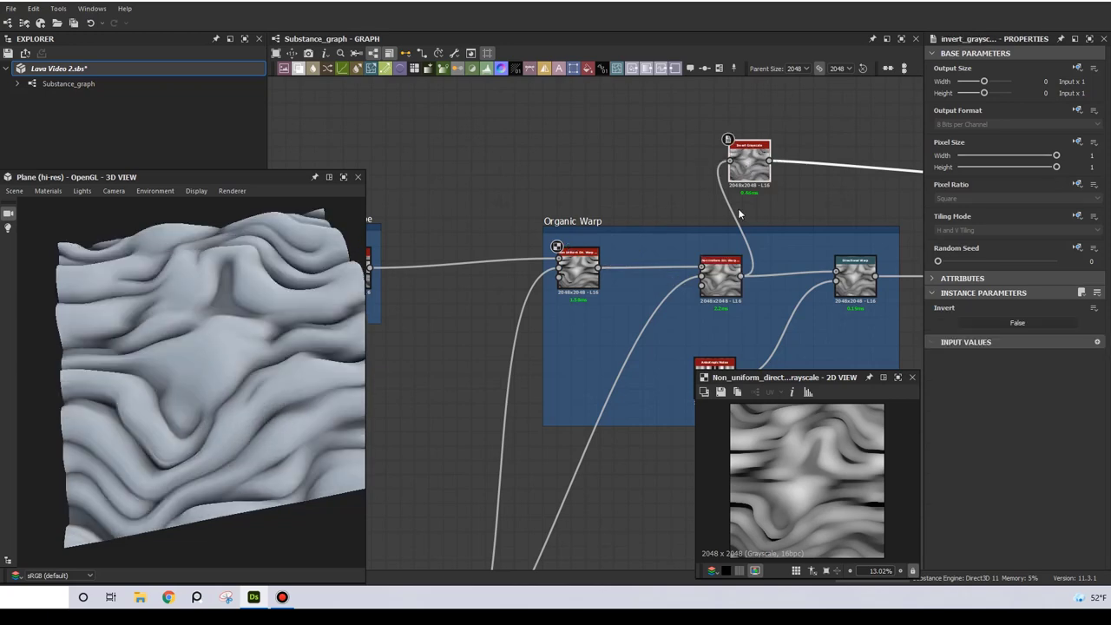
click(721, 281)
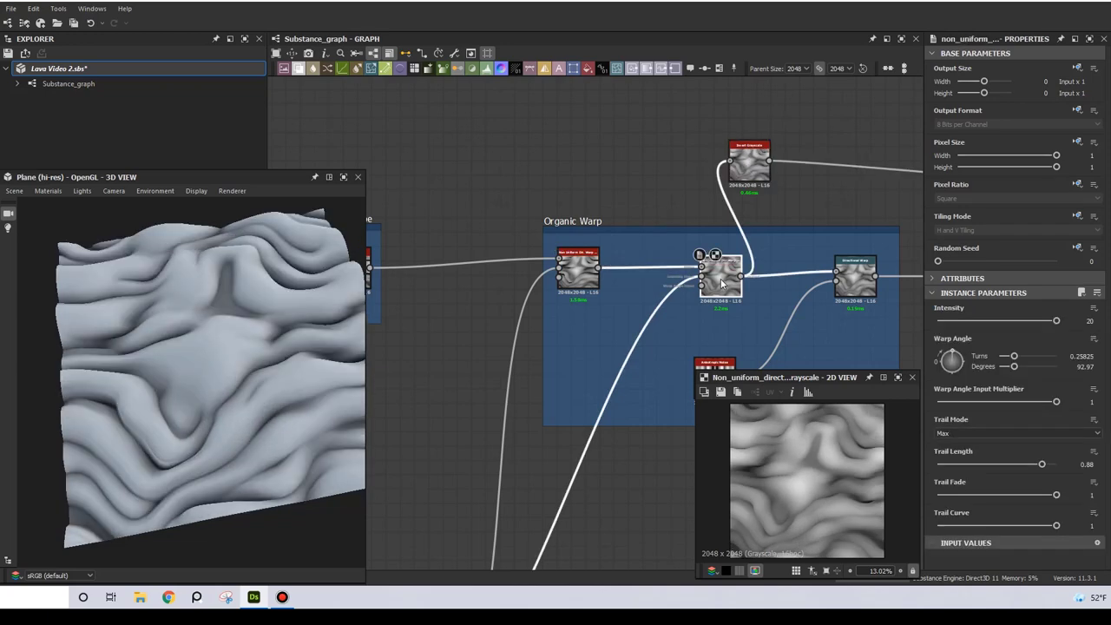
click(565, 271)
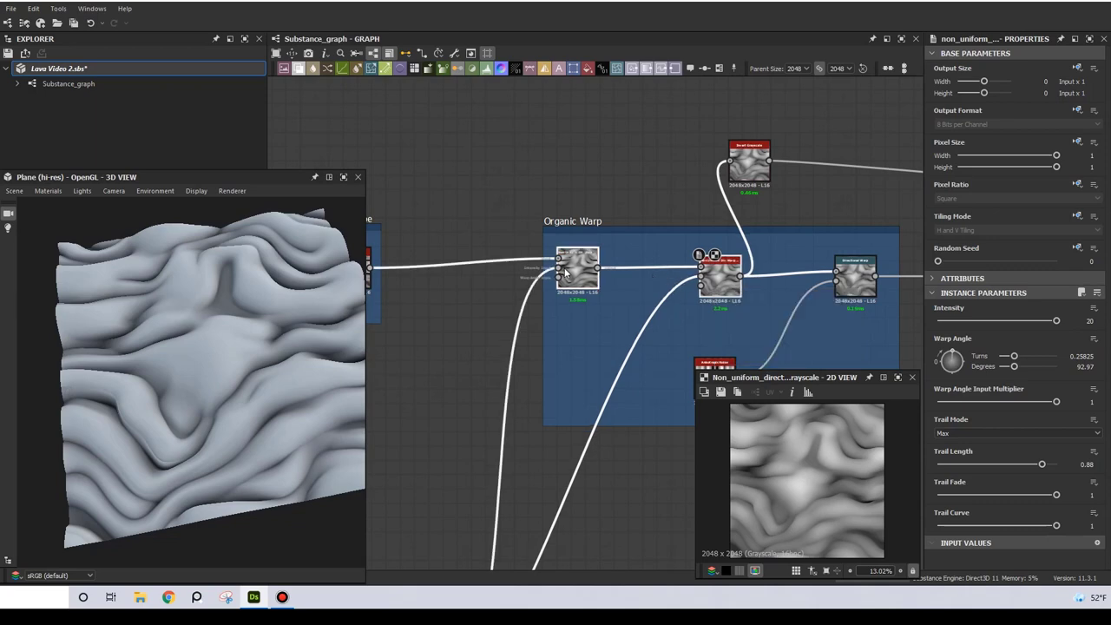
ctrl+click(710, 277)
ctrl+click(703, 275)
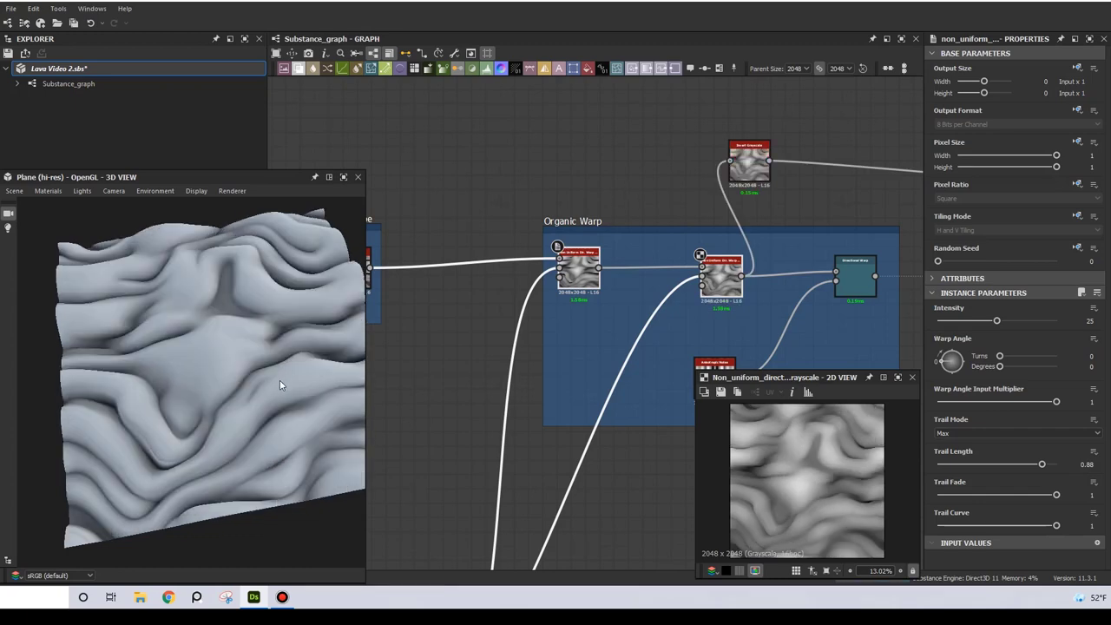
mouse_move(280, 381)
mouse_down()
mouse_move(295, 381)
mouse_move(274, 376)
mouse_up()
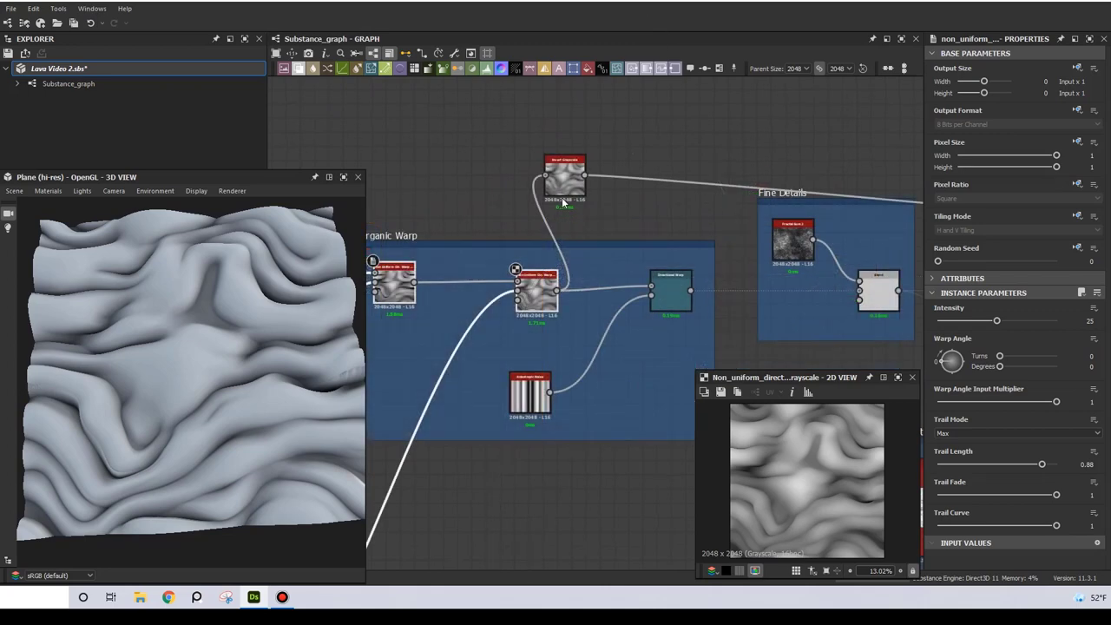
- Feed Invert Grayscale from the Directional Warp node, review its parameters and 3D result, and open the Anisotropic Noise driving it
drag(570, 195, 725, 197)
drag(692, 293, 703, 183)
click(671, 294)
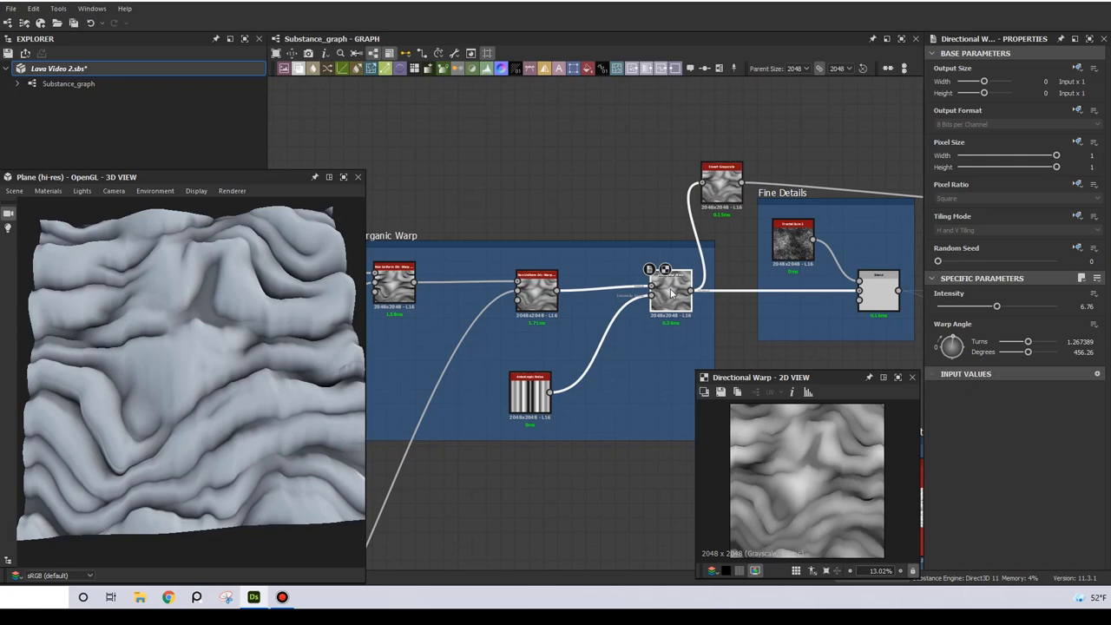
drag(252, 387, 326, 326)
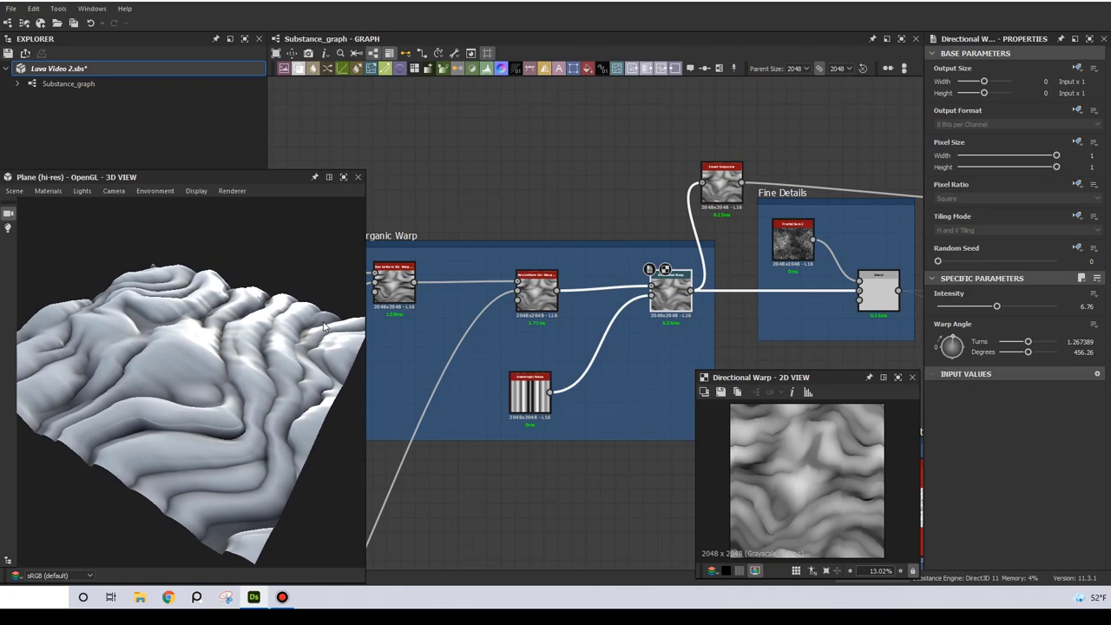
click(540, 397)
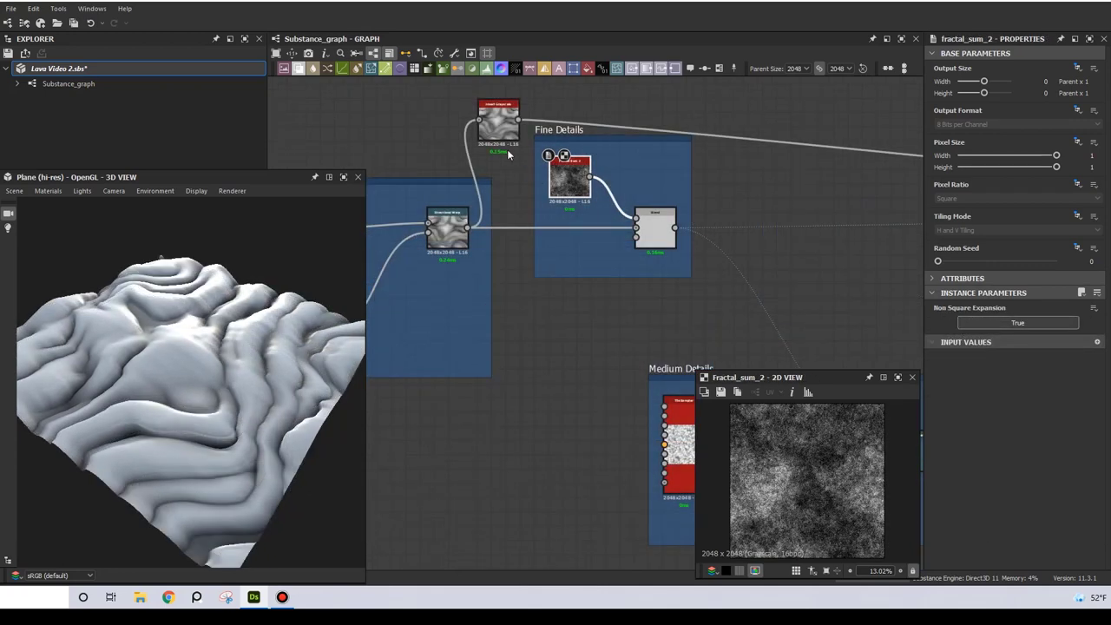
- Feed Invert Grayscale from the Fine Details Blend node, open the Blend parameters and inspect the surface detail up close in 3D
scroll(577, 188, up, 2)
drag(489, 115, 713, 244)
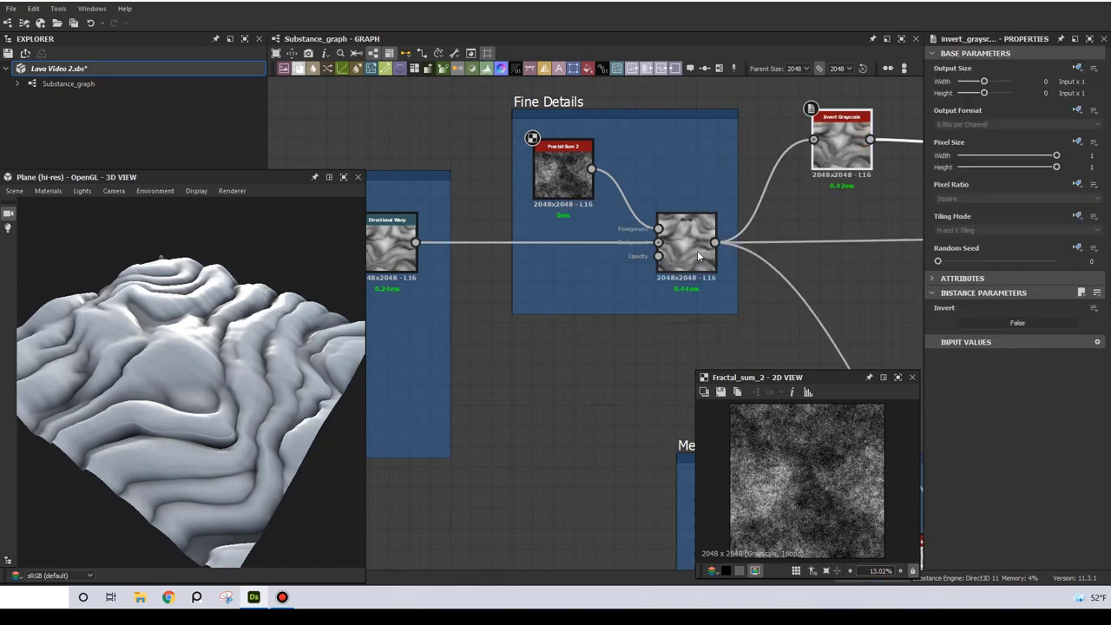
click(697, 250)
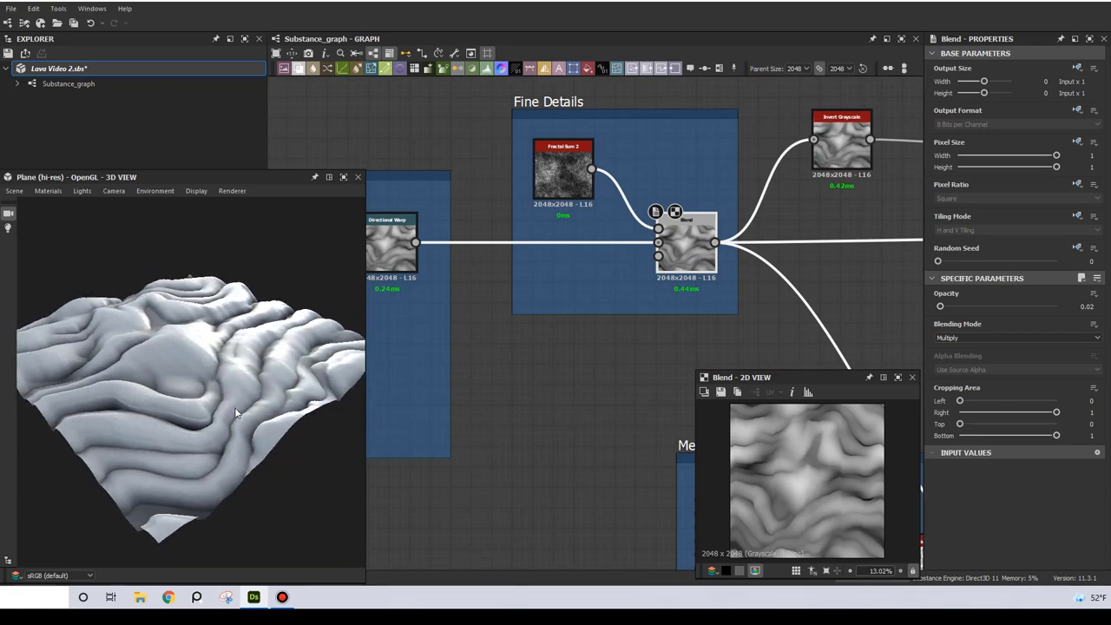
scroll(246, 410, up, 6)
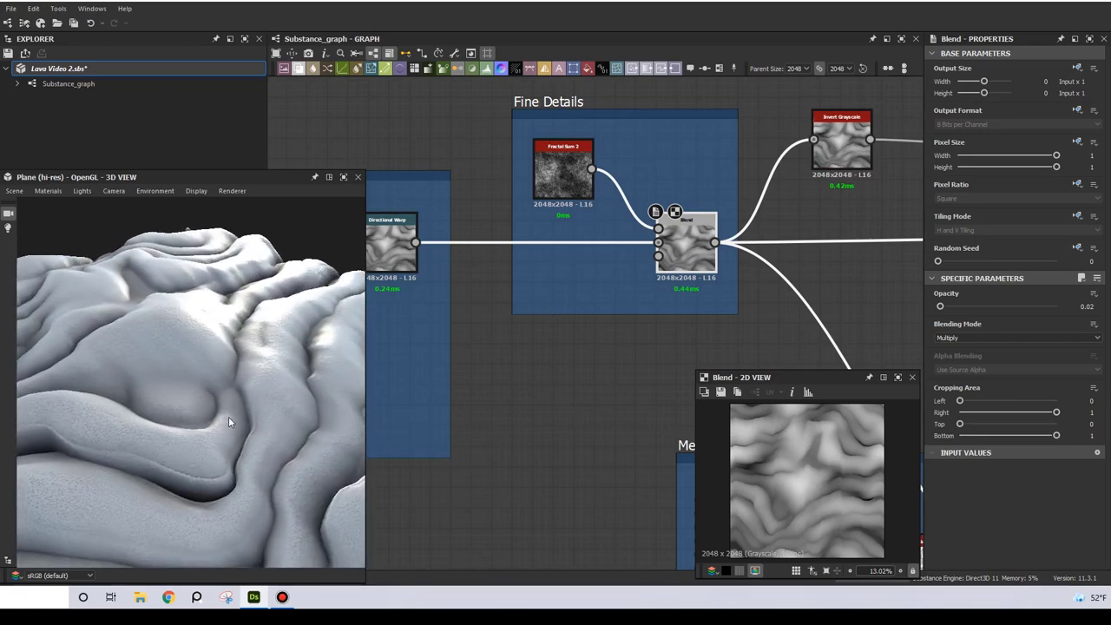
scroll(235, 418, down, 3)
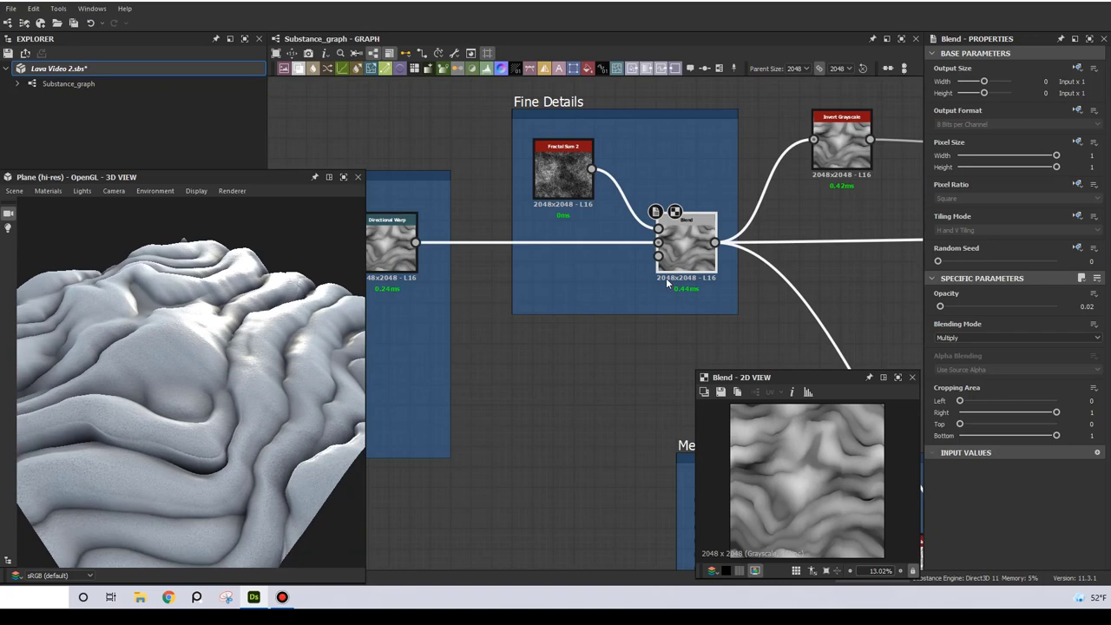
- Move Invert Grayscale to the Medium Details frame and connect the Tile Sampler output to it
scroll(792, 231, down, 4)
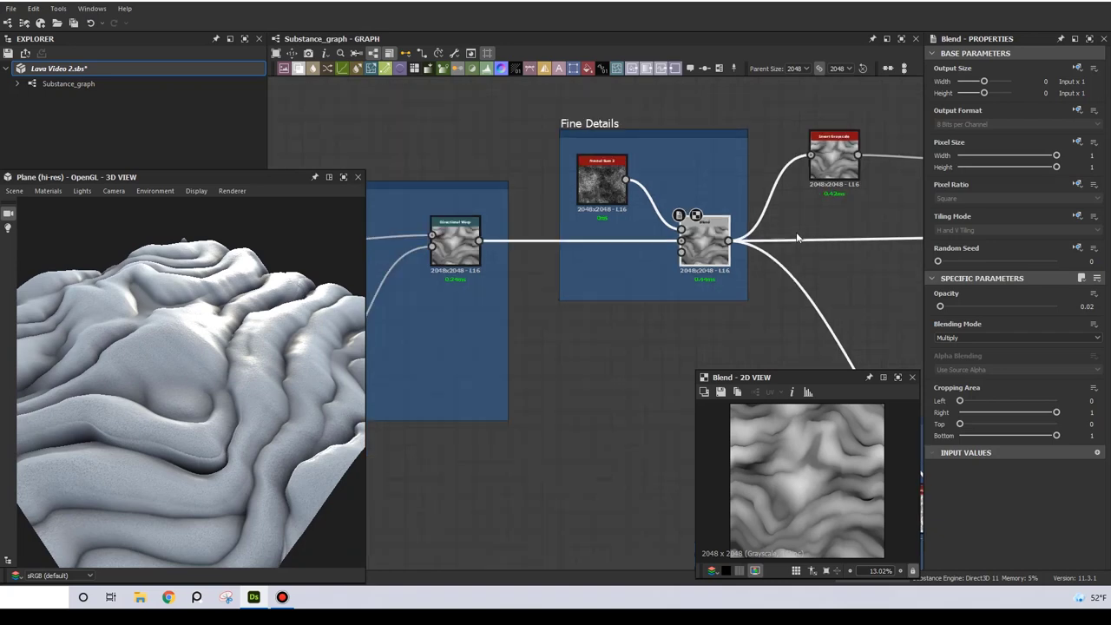
middle_drag(784, 204, 512, 143)
scroll(545, 194, up, 1)
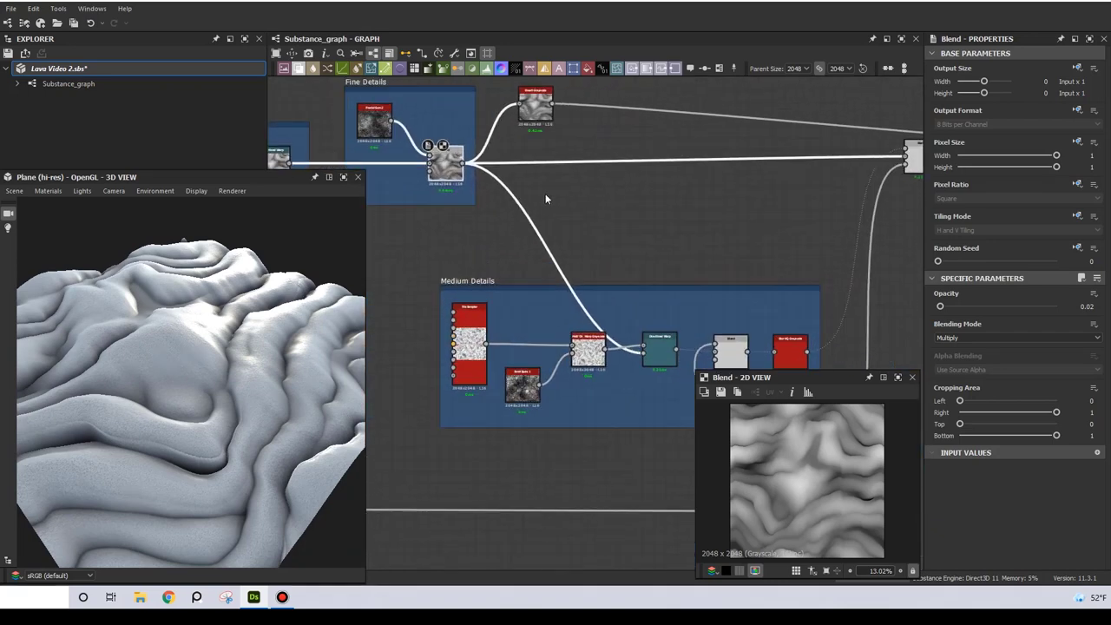
click(540, 124)
drag(540, 124, 529, 307)
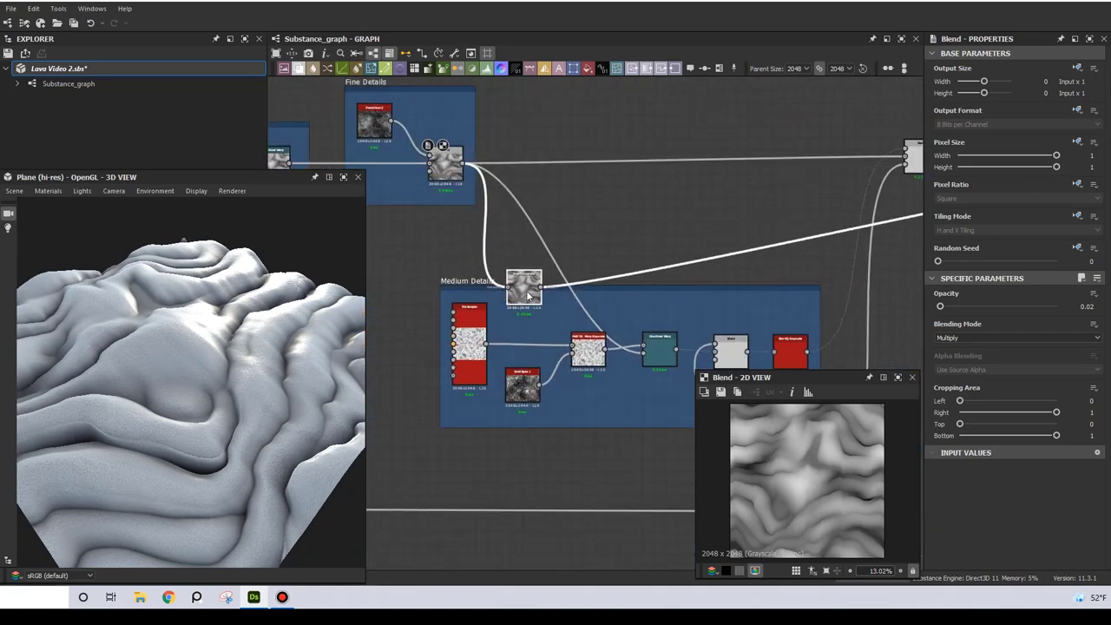
drag(486, 344, 507, 288)
scroll(475, 351, up, 1)
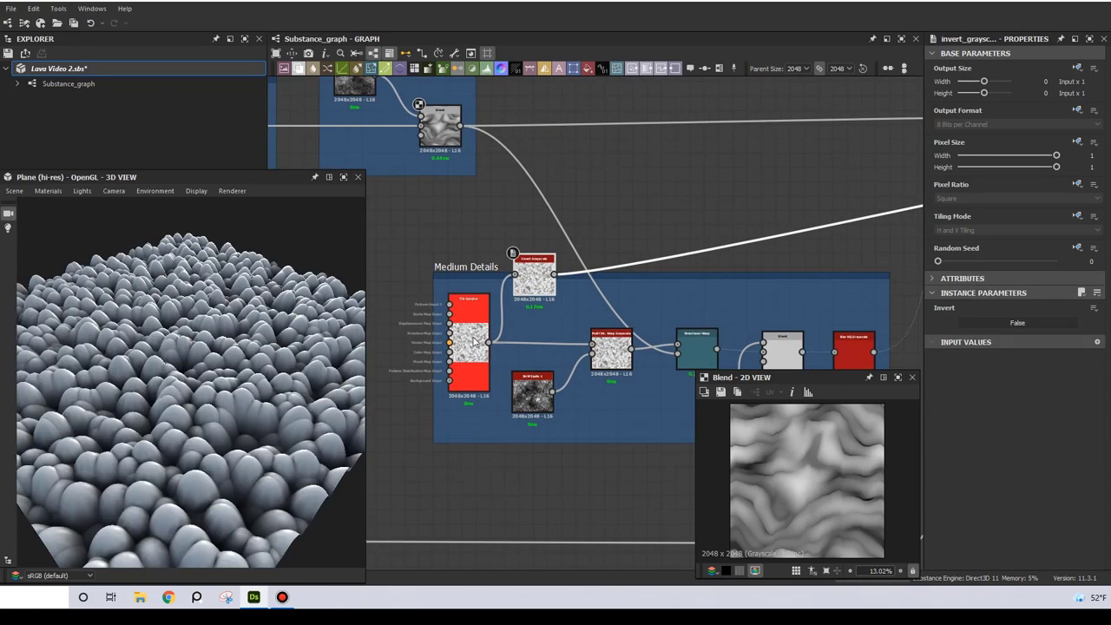
- Open the Tile Sampler in the Medium Details frame and review its pattern, size, position, rotation and color parameters
click(477, 337)
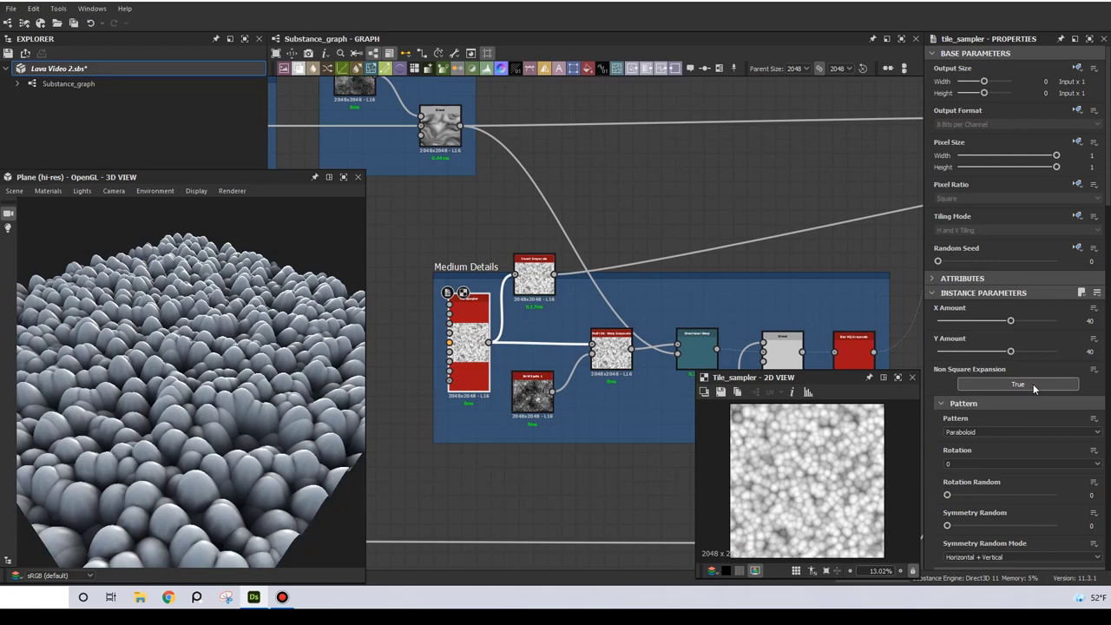
scroll(1032, 384, down, 1)
scroll(1032, 388, down, 2)
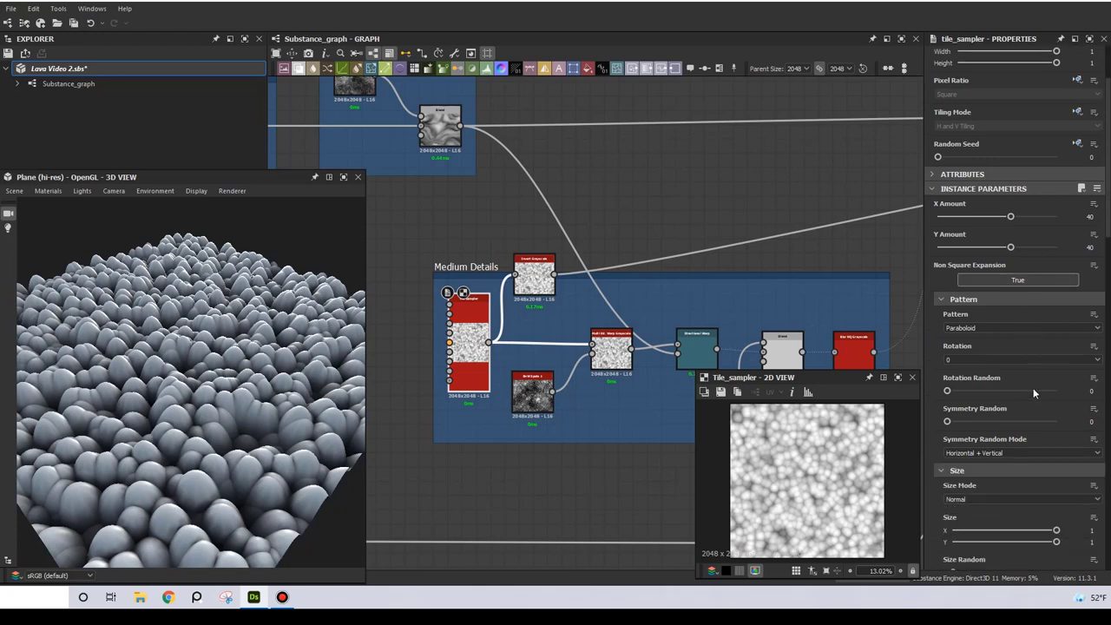
scroll(1033, 388, down, 5)
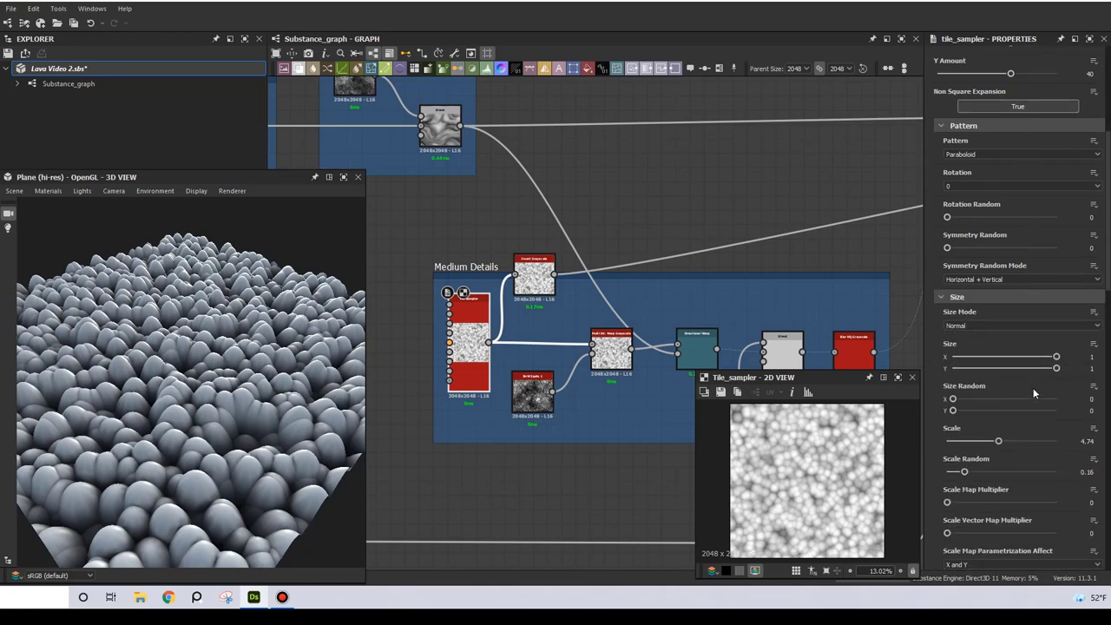
scroll(1033, 394, down, 2)
scroll(1034, 393, down, 2)
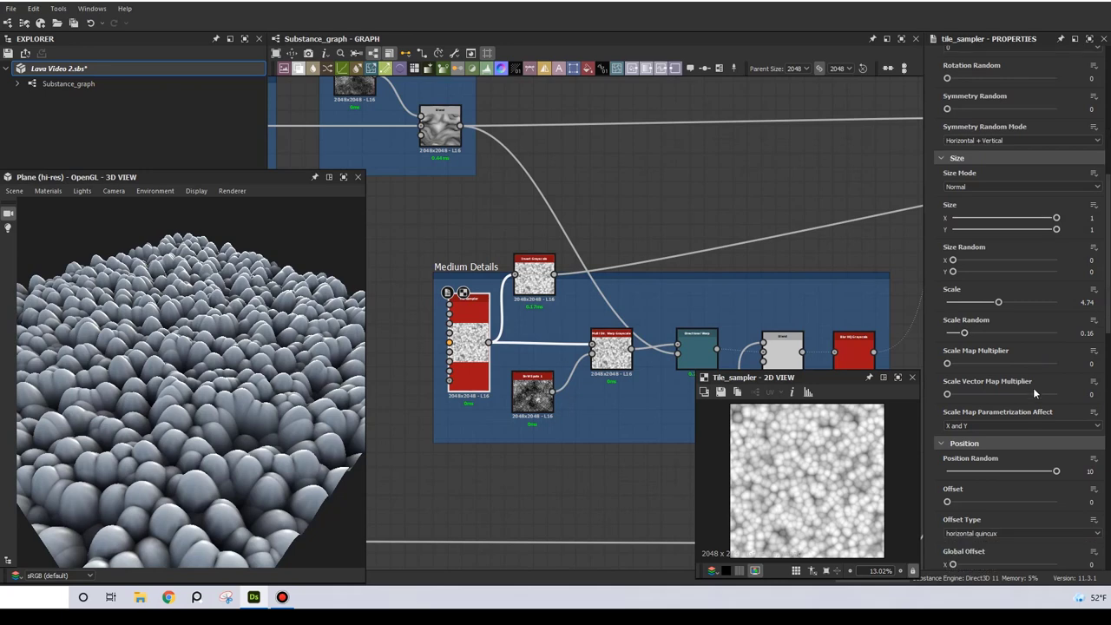
scroll(1031, 377, down, 4)
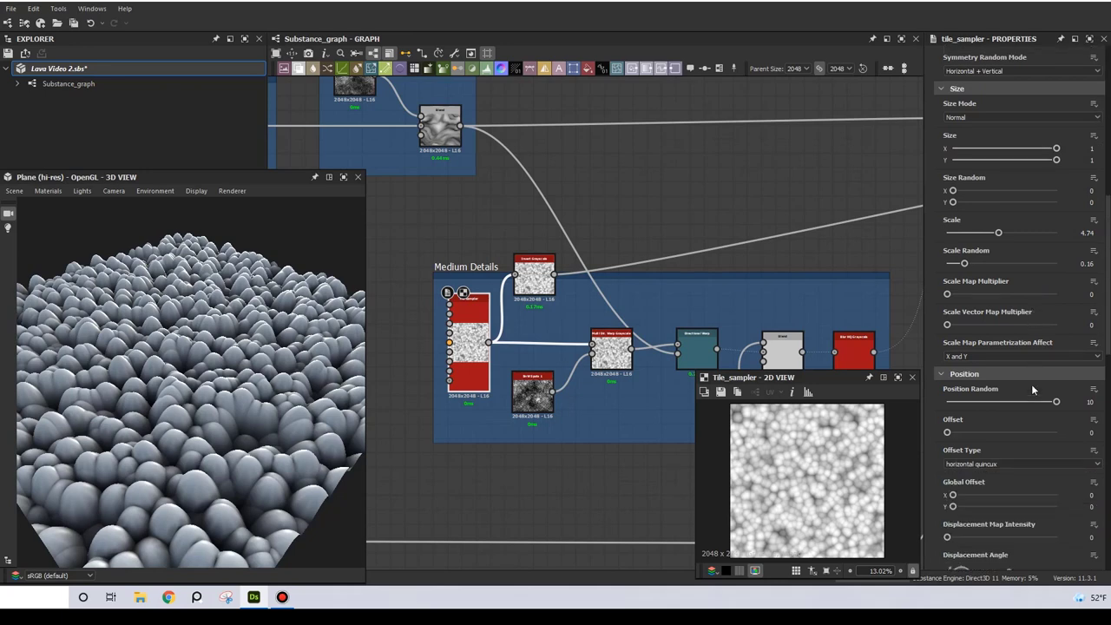
scroll(1044, 382, down, 5)
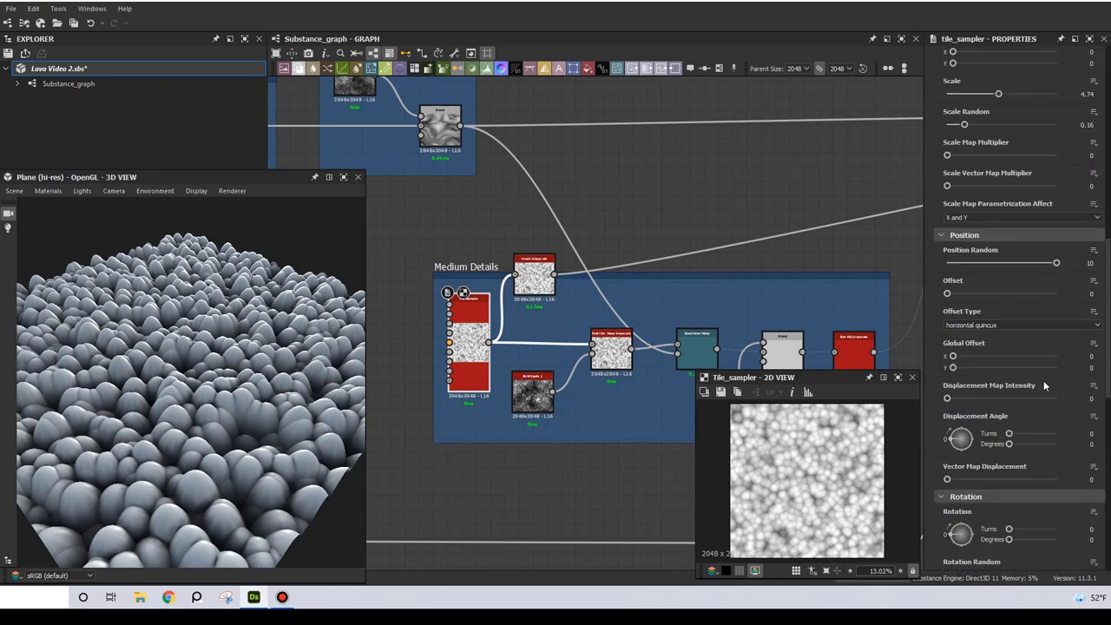
scroll(1043, 380, down, 9)
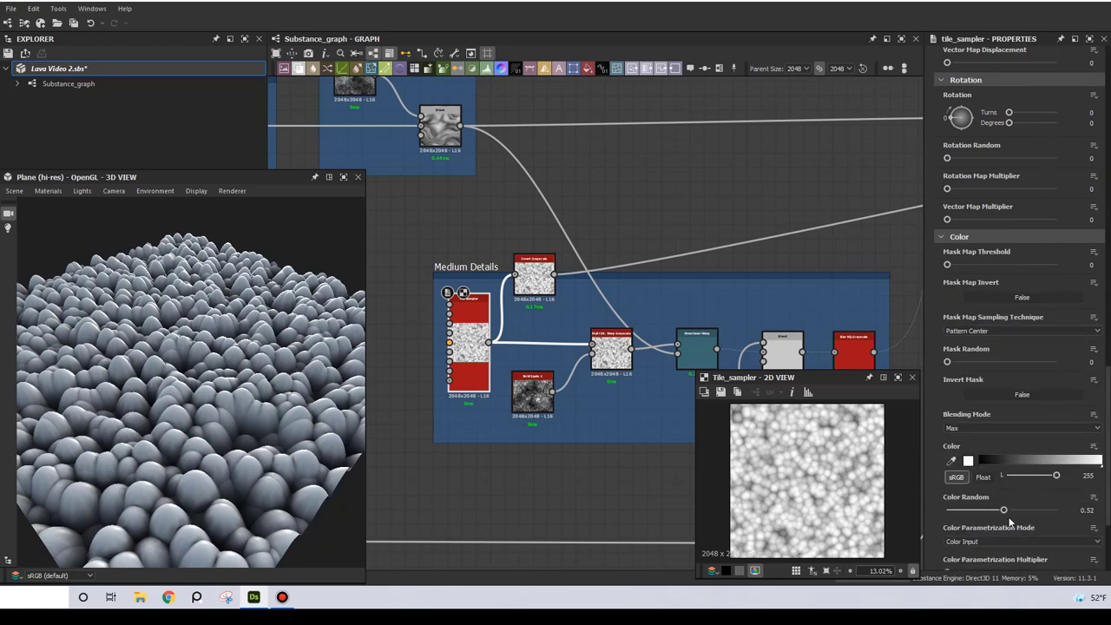
scroll(1030, 415, up, 7)
scroll(1030, 415, up, 10)
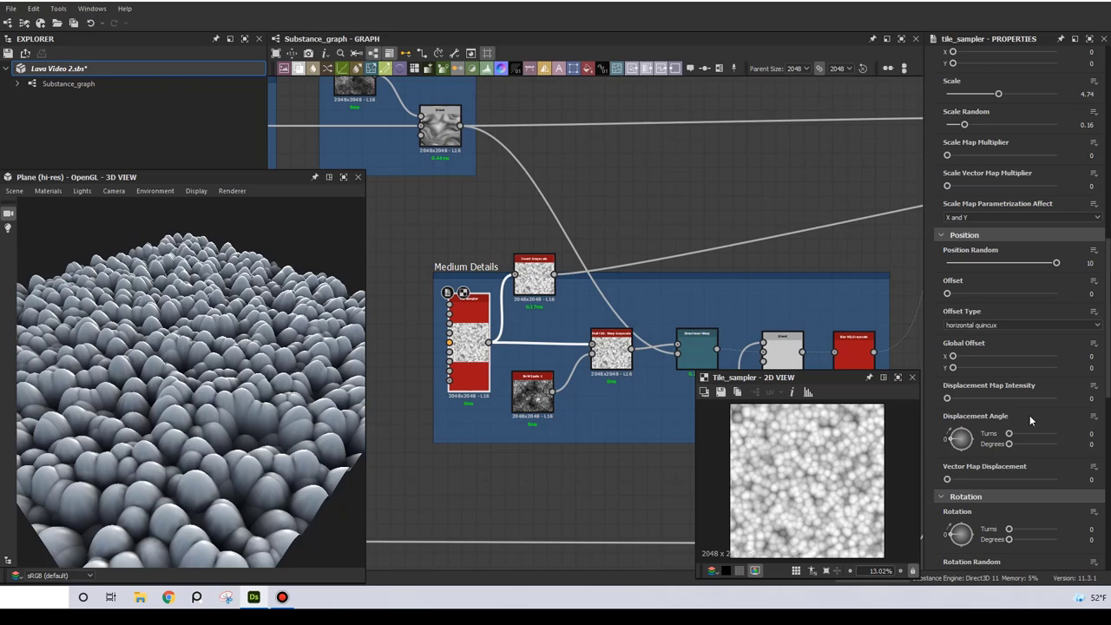
scroll(1029, 421, up, 2)
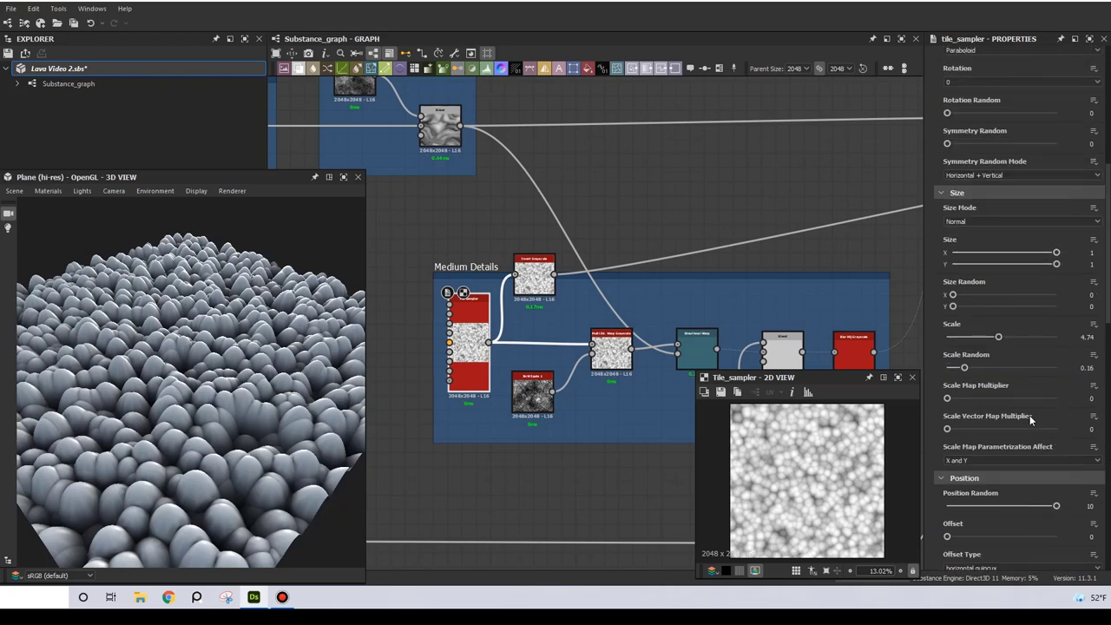
scroll(1032, 392, up, 3)
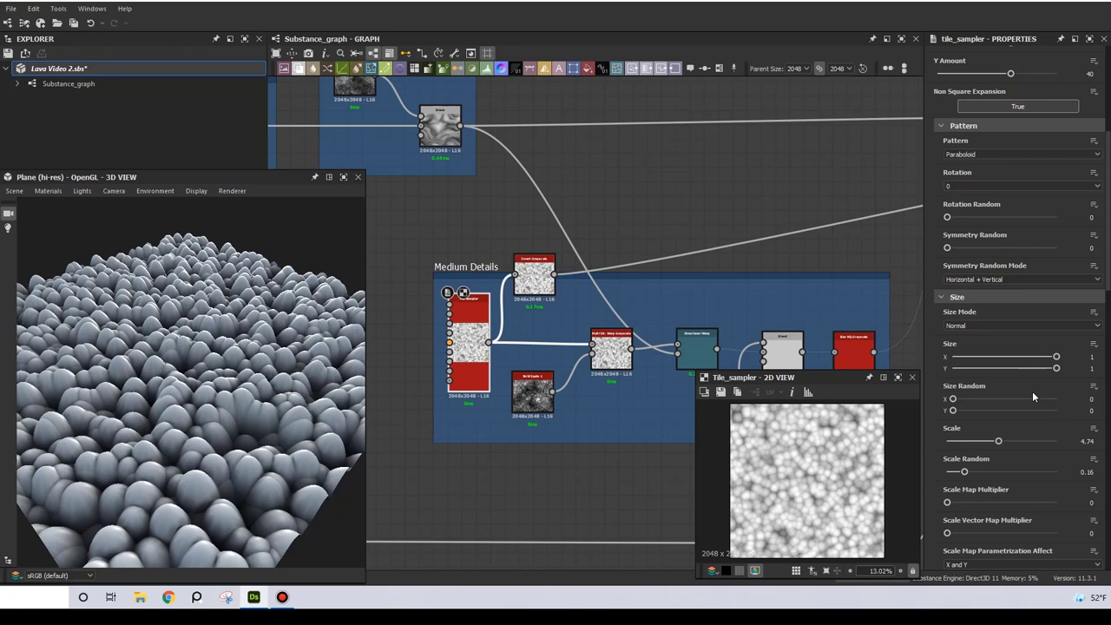
- Feed Invert Grayscale from the Multi Directional Warp Grayscale node and review that warp's parameters and noise input
drag(532, 267, 653, 267)
click(616, 354)
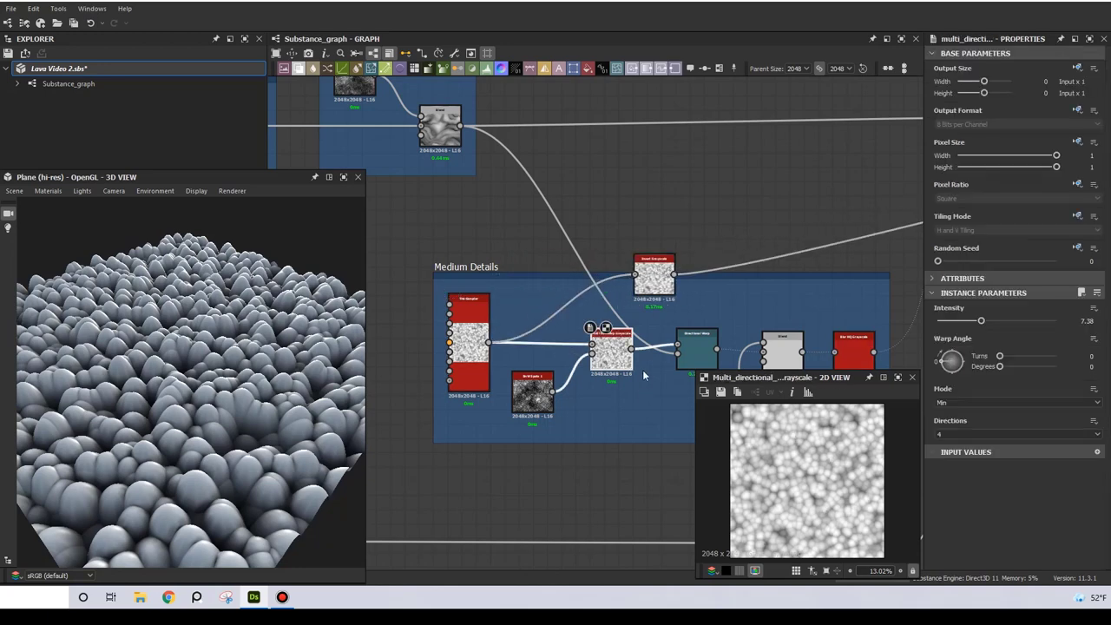
drag(634, 349, 634, 276)
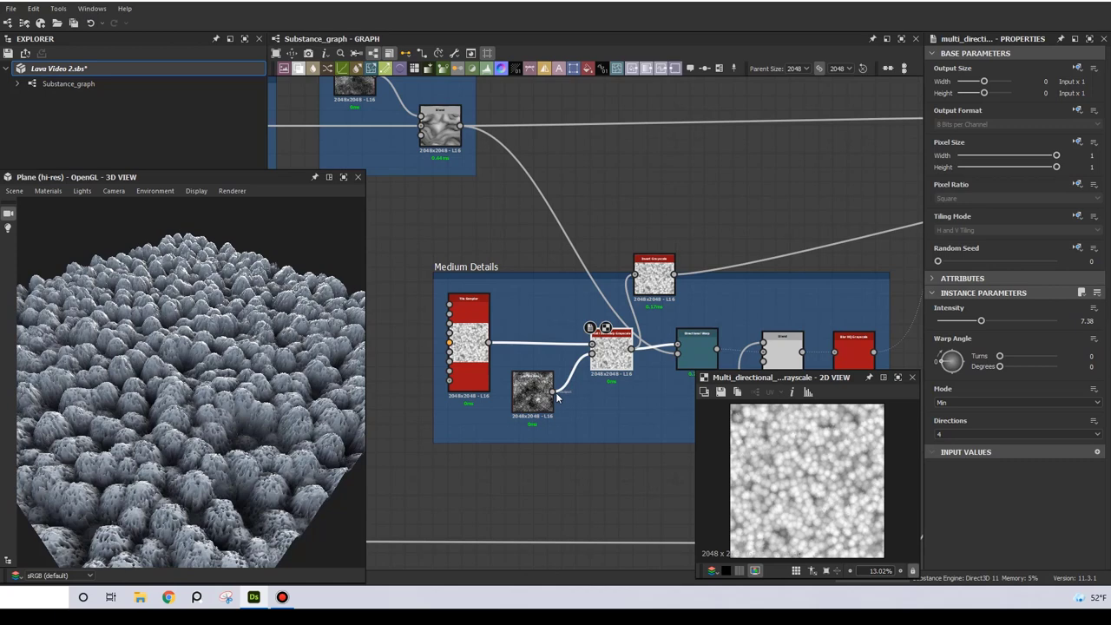
scroll(564, 382, up, 2)
middle_drag(562, 373, 567, 312)
scroll(612, 287, down, 2)
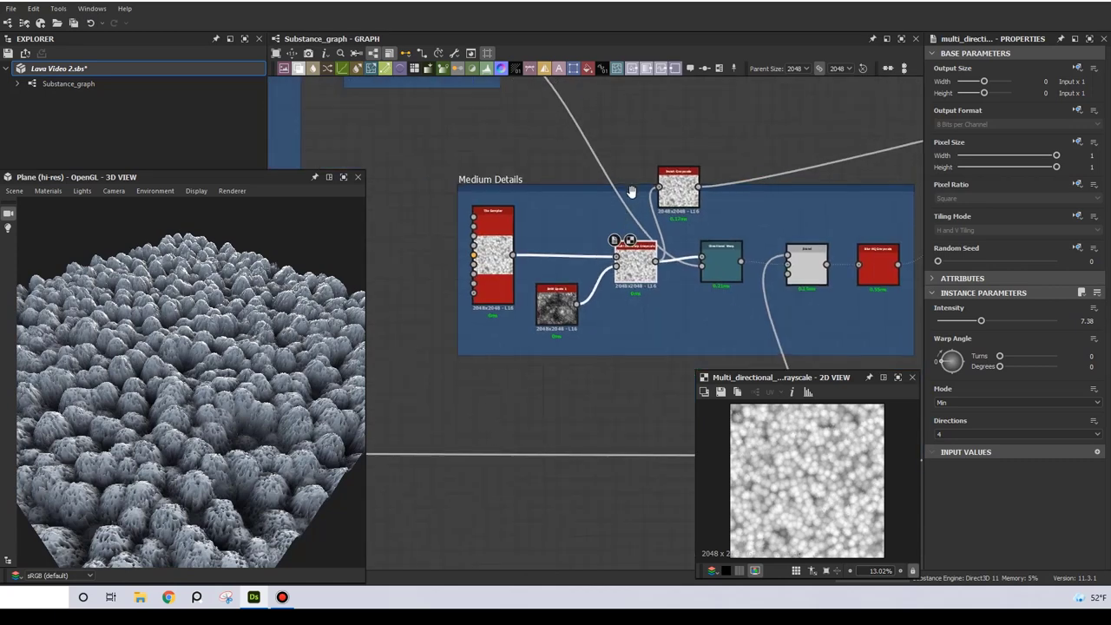
- Feed Invert Grayscale from the Directional Warp in the Medium Details frame and inspect its parameters and 3D result
middle_drag(632, 178, 573, 239)
scroll(618, 282, up, 1)
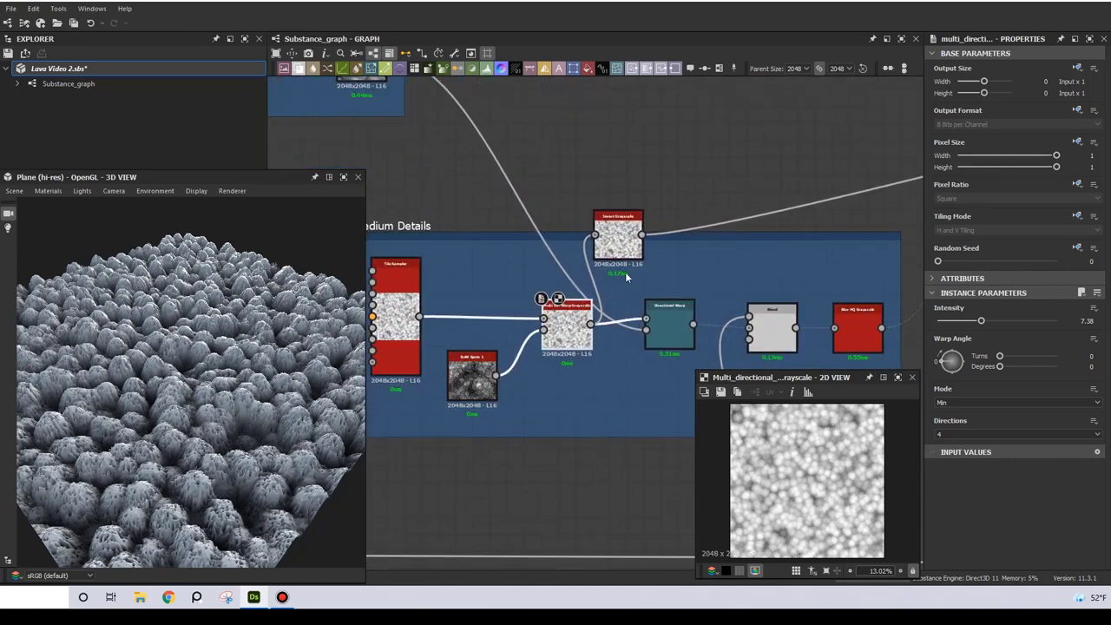
drag(620, 241, 704, 242)
click(674, 327)
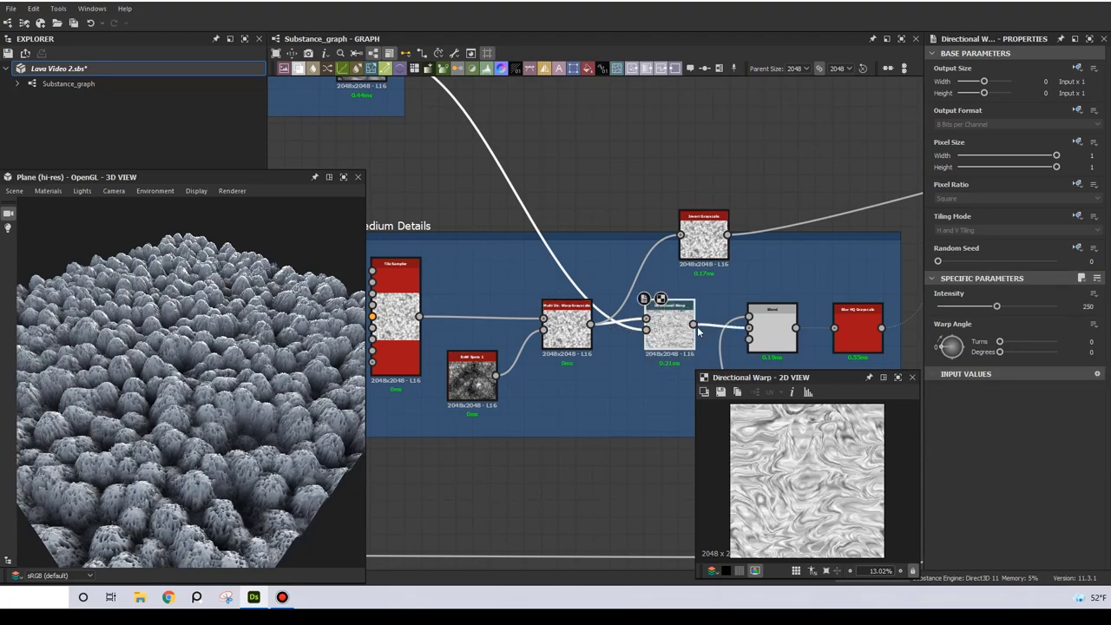
drag(695, 326, 684, 237)
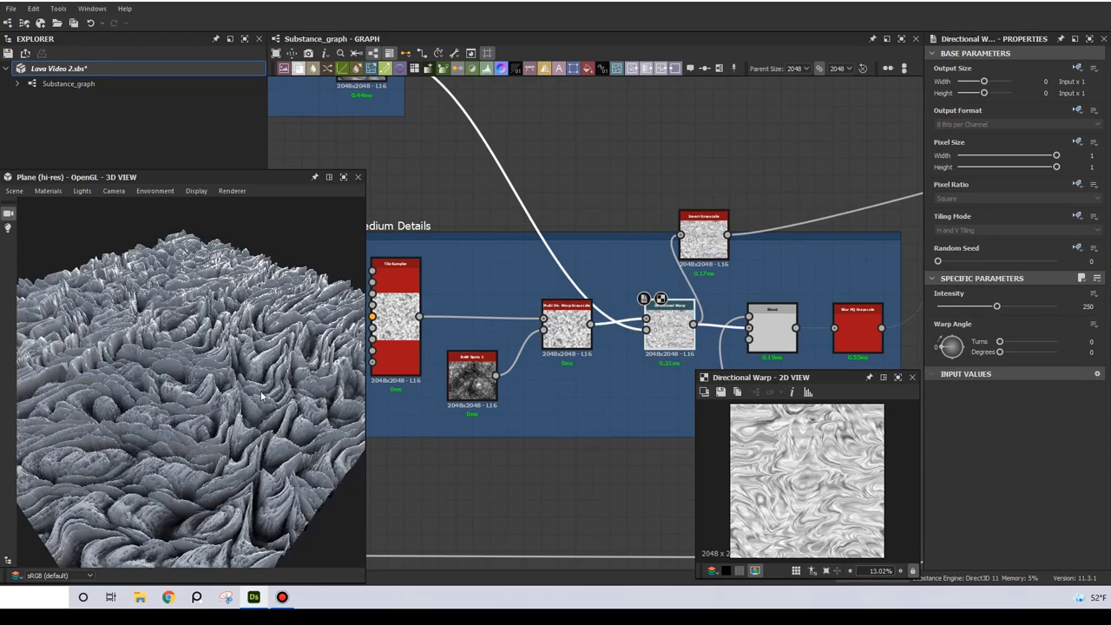
mouse_move(260, 396)
mouse_down()
mouse_move(225, 412)
mouse_move(259, 386)
mouse_up()
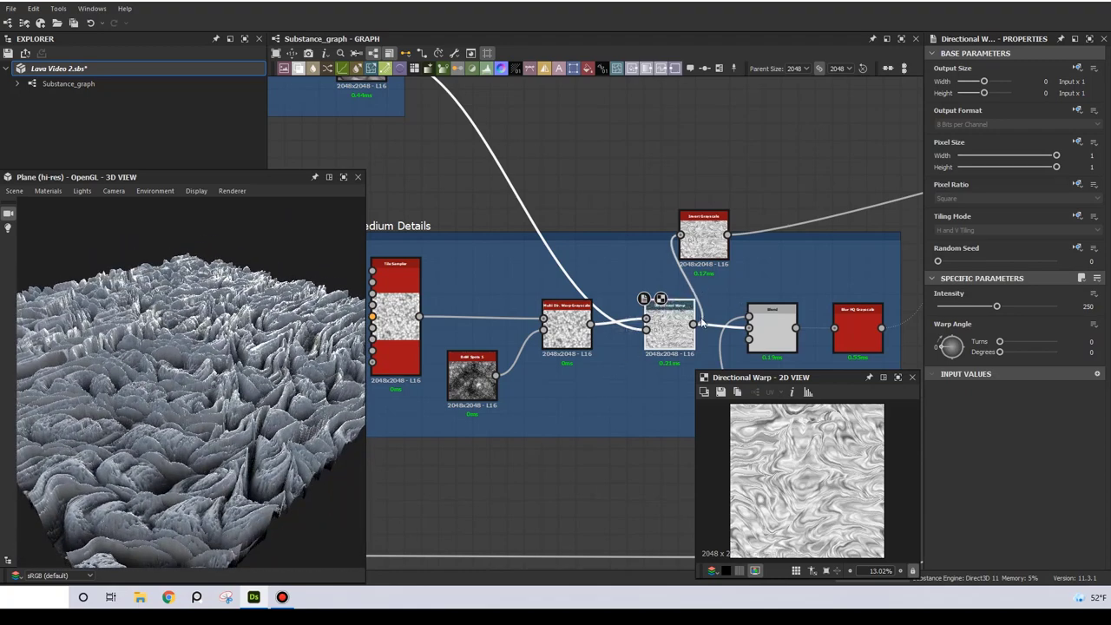
- Feed Invert Grayscale from the Blend node in the Medium Details frame and open that Blend's parameters
drag(708, 251, 783, 251)
click(770, 234)
drag(796, 328, 757, 234)
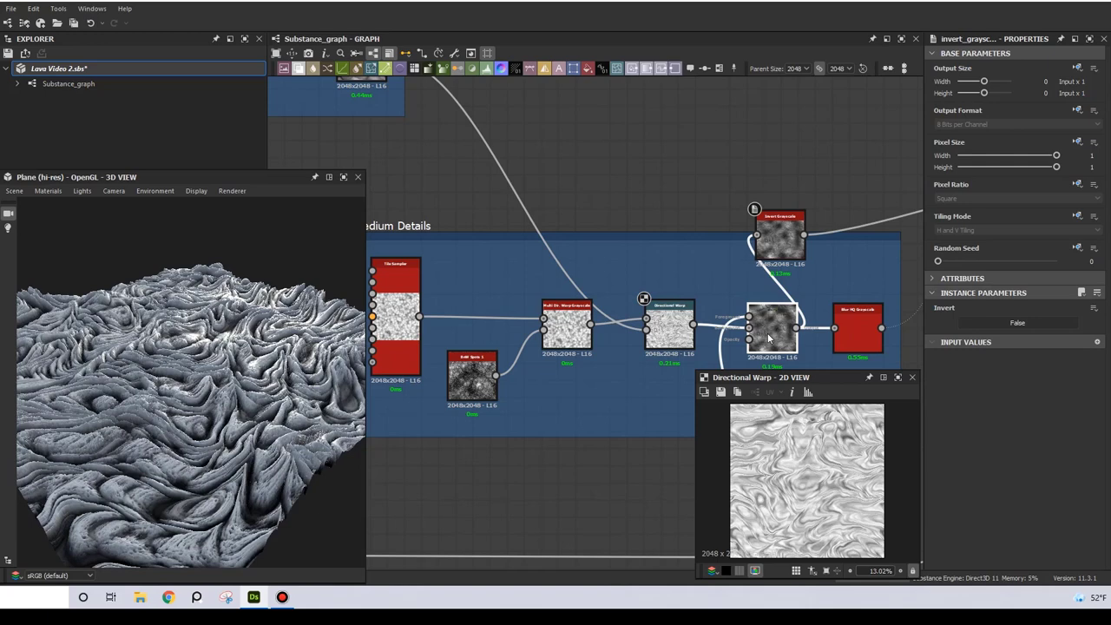
double_click(771, 331)
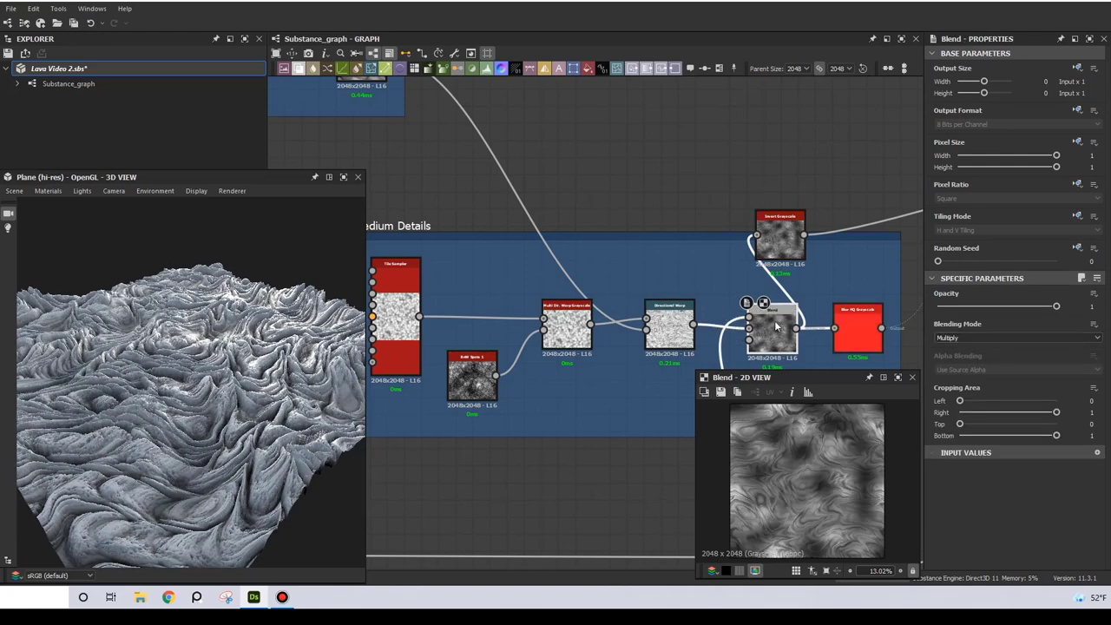
- Move Invert Grayscale beyond the Medium Details frame, feed it from the Blur HQ Grayscale node and inspect the 3D surface
scroll(591, 350, down, 2)
middle_drag(591, 350, 538, 292)
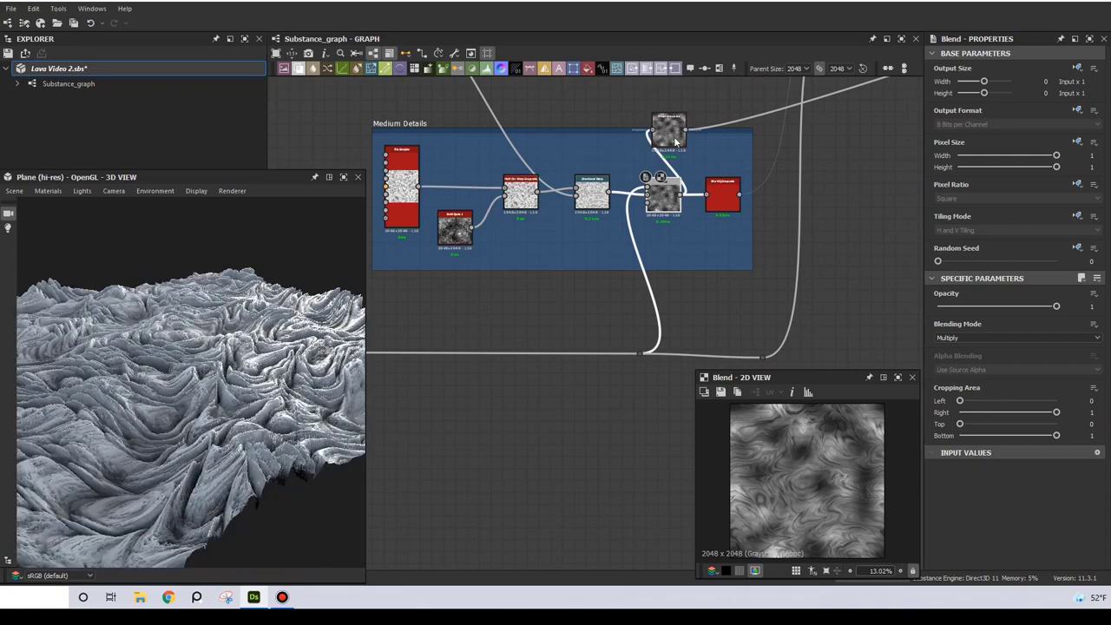
drag(676, 141, 771, 135)
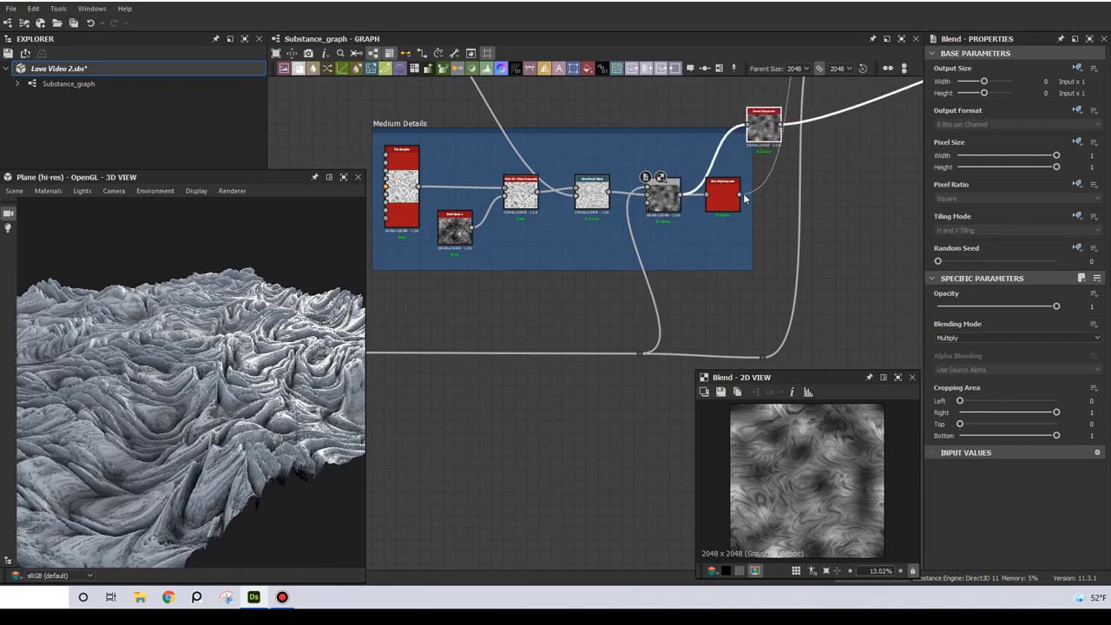
click(752, 132)
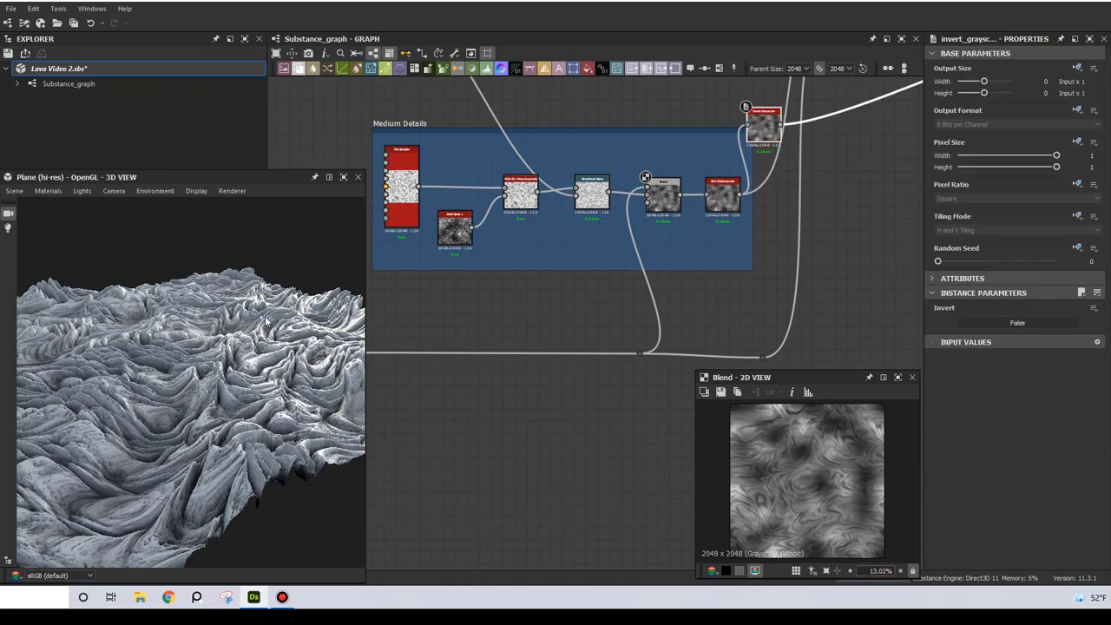
drag(269, 347, 287, 340)
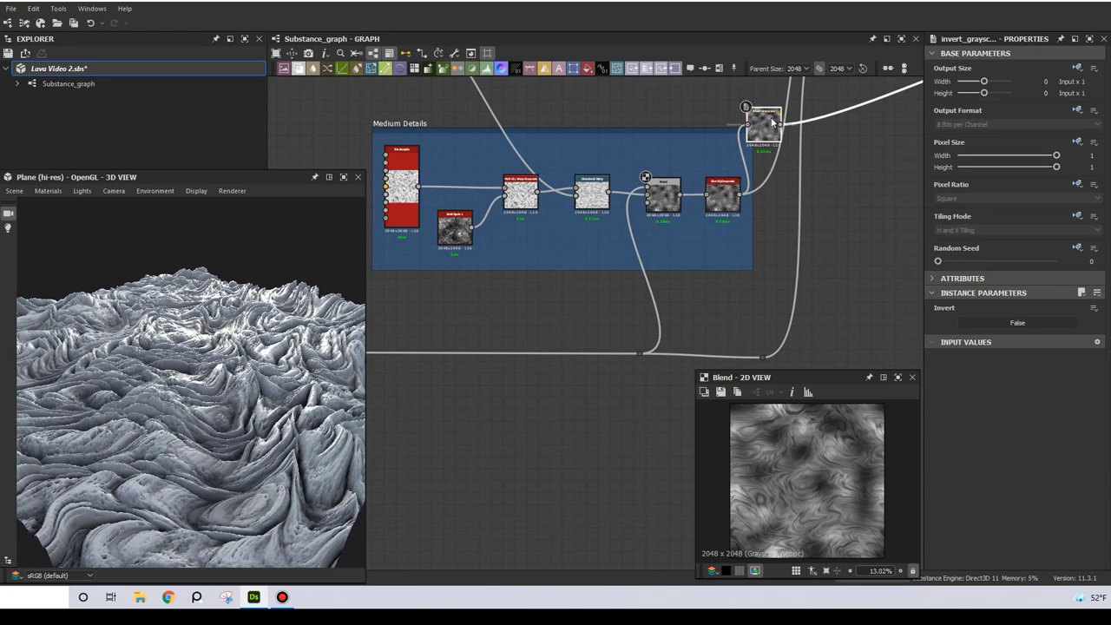
- Feed Invert Grayscale from the Blend that combines the medium details with the base, open its parameters and inspect it in a wider 3D view
middle_drag(761, 161, 637, 345)
drag(637, 346, 785, 161)
drag(745, 225, 764, 163)
click(708, 233)
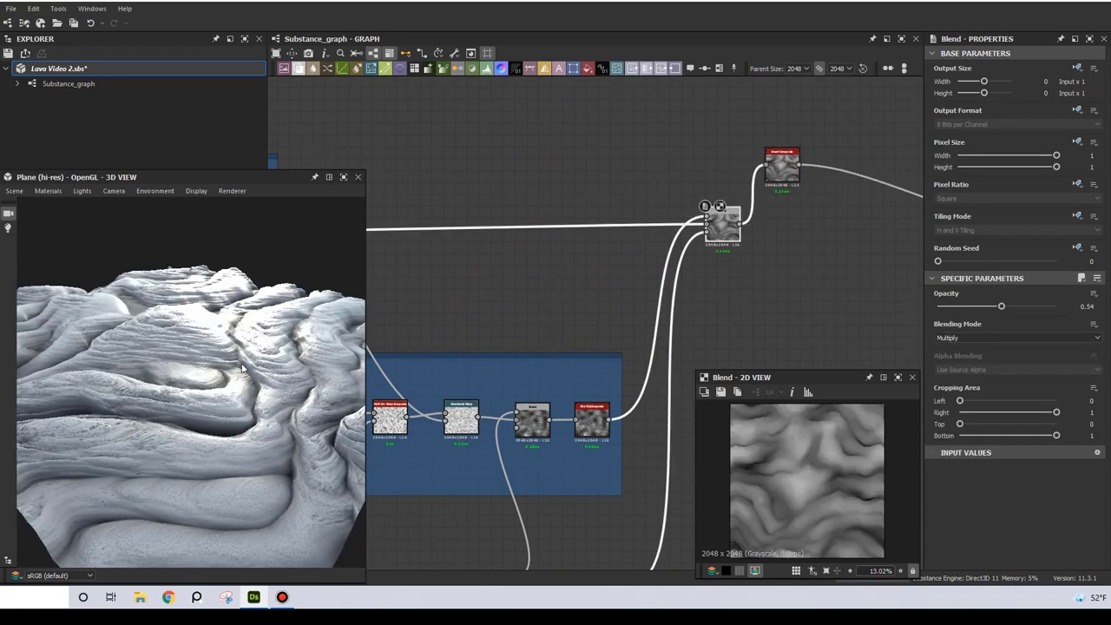
mouse_move(253, 345)
mouse_down()
mouse_move(233, 372)
mouse_move(255, 359)
mouse_up()
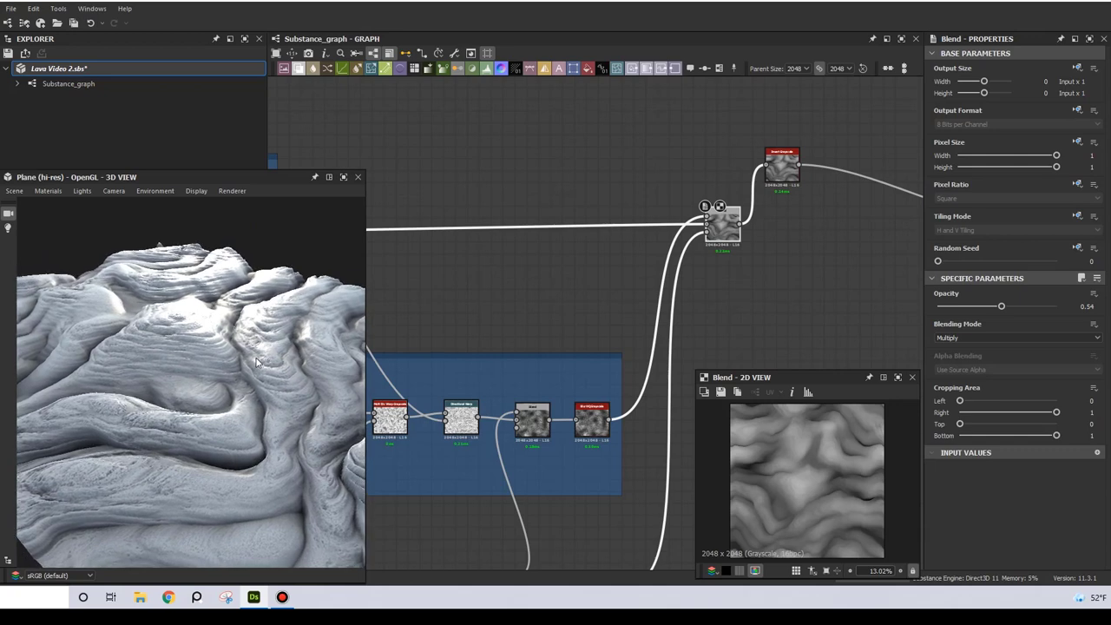
mouse_move(255, 365)
mouse_down()
mouse_move(231, 374)
mouse_move(250, 355)
mouse_up()
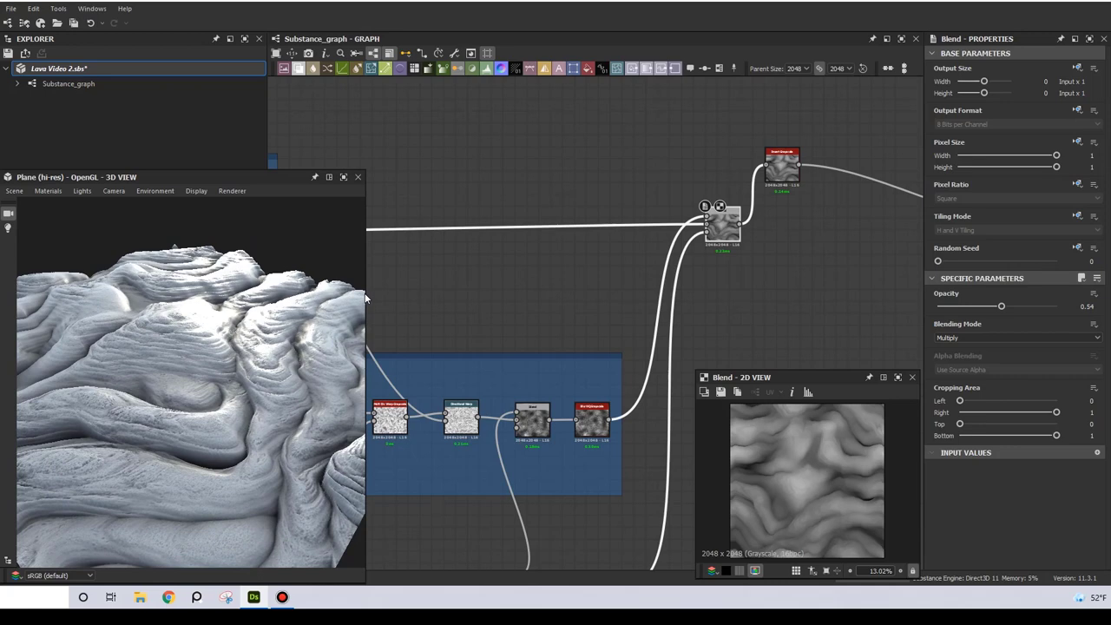
drag(365, 293, 469, 295)
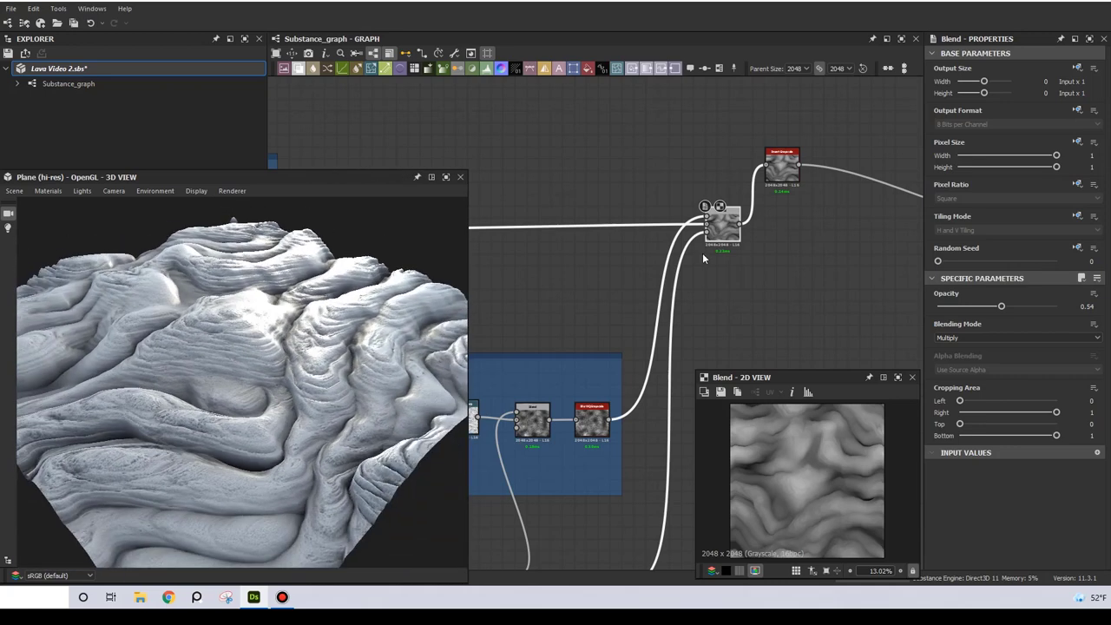
- Connect the final Blend directly to the next node in the height chain and delete the Invert Grayscale node
middle_drag(725, 163, 505, 146)
drag(519, 209, 815, 213)
click(560, 152)
key(Delete)
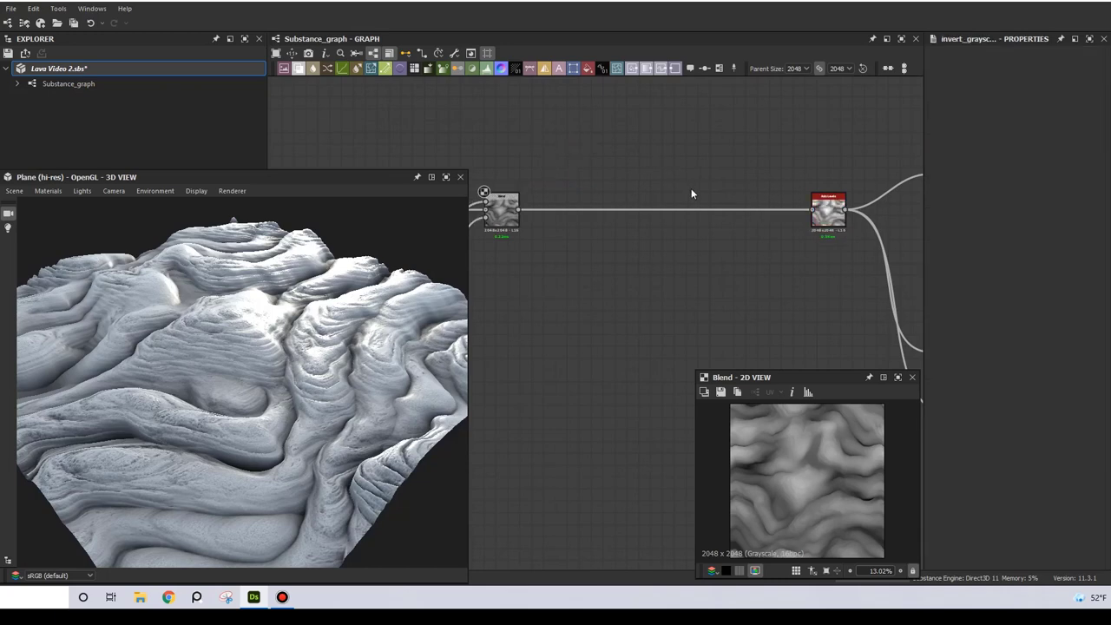
- Open the Normal node's parameters and delete the Uniform Color node feeding the Base Color output
middle_drag(692, 177, 387, 273)
scroll(641, 254, up, 1)
middle_drag(642, 259, 587, 253)
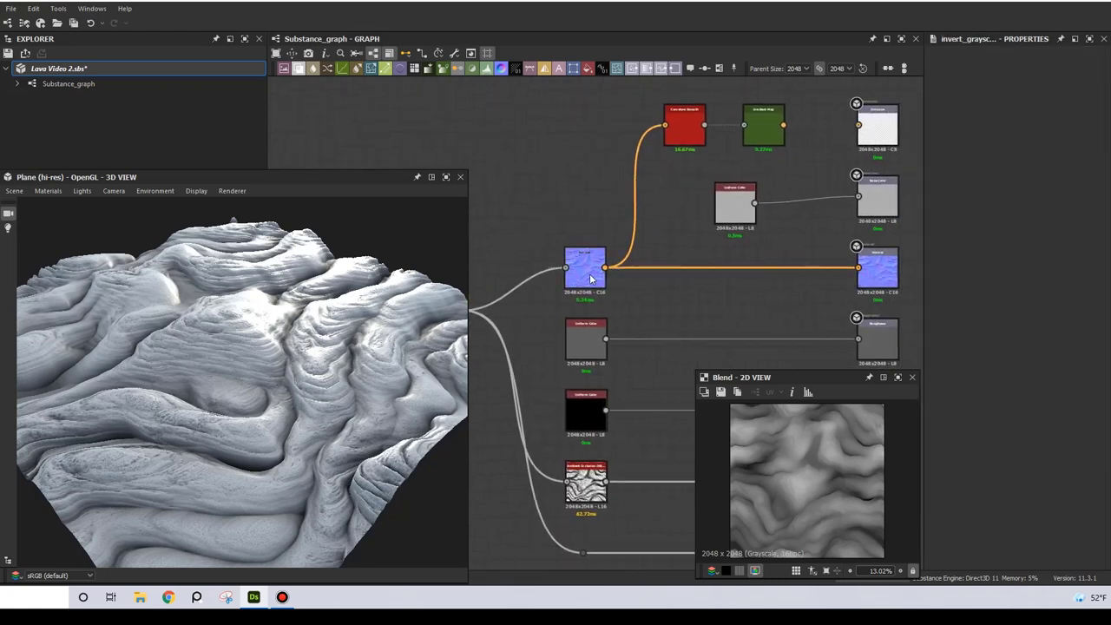
click(586, 260)
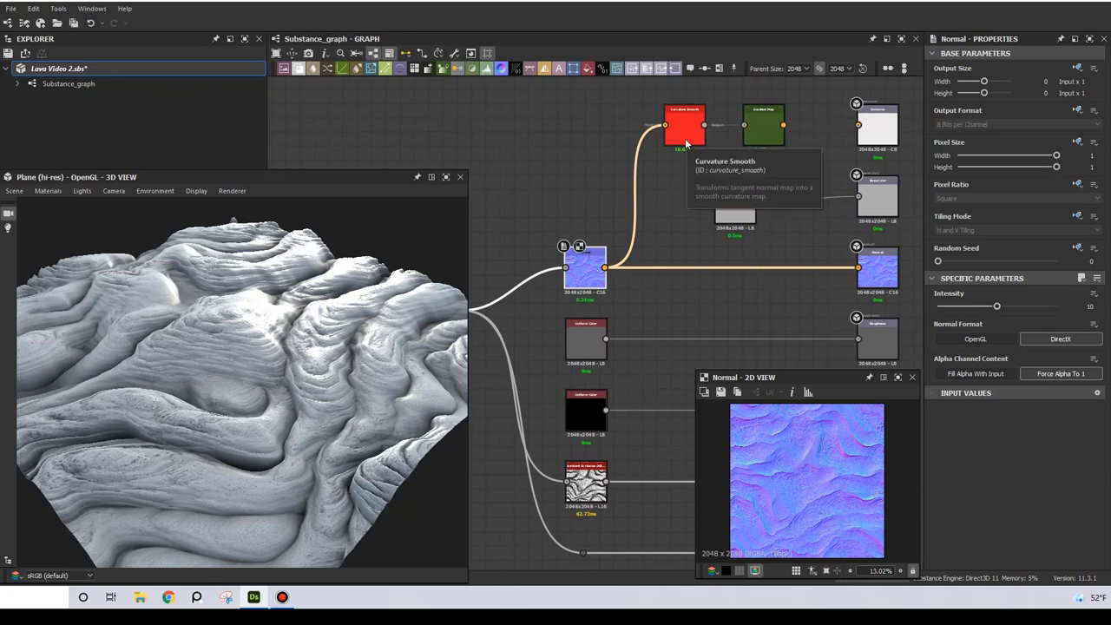
key(Delete)
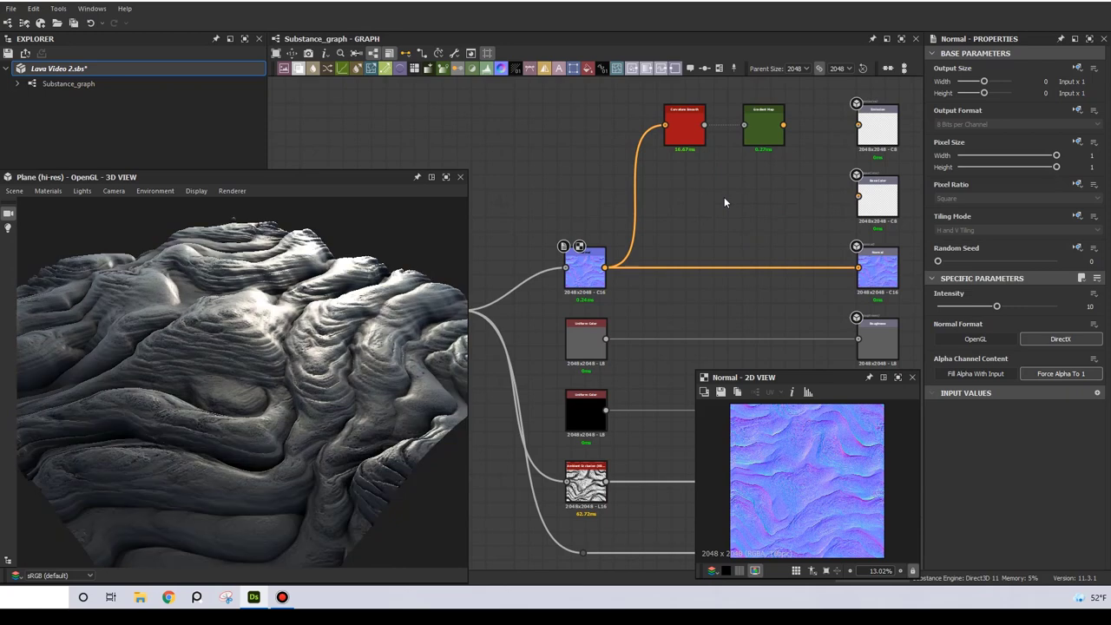
- Review the Curvature Smooth and Gradient Map nodes and connect the Gradient Map to the Emission output
click(696, 146)
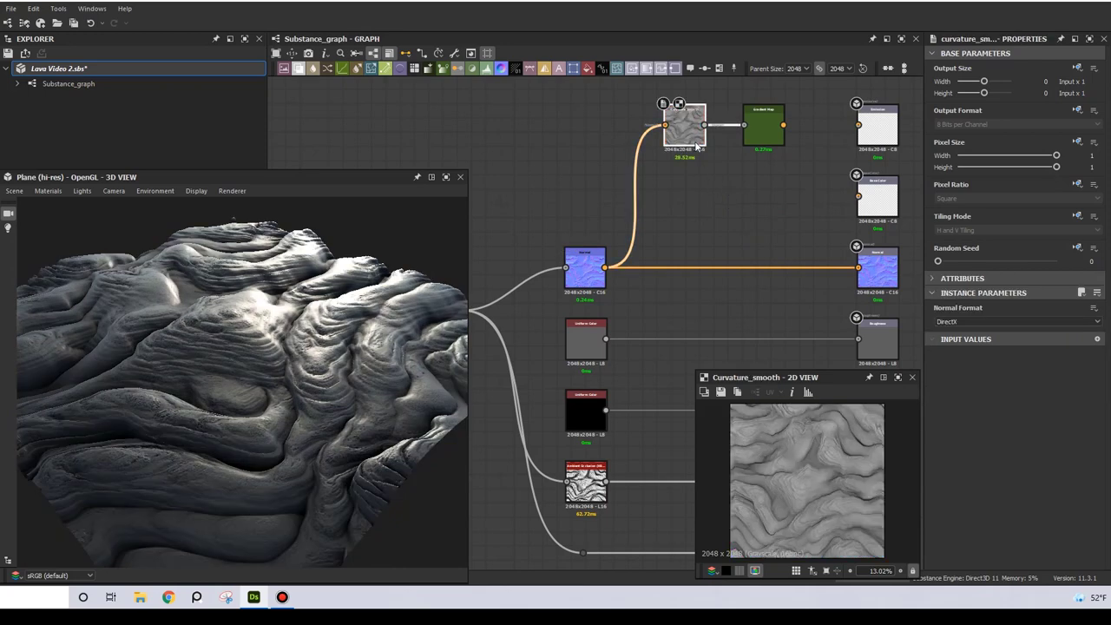
click(766, 145)
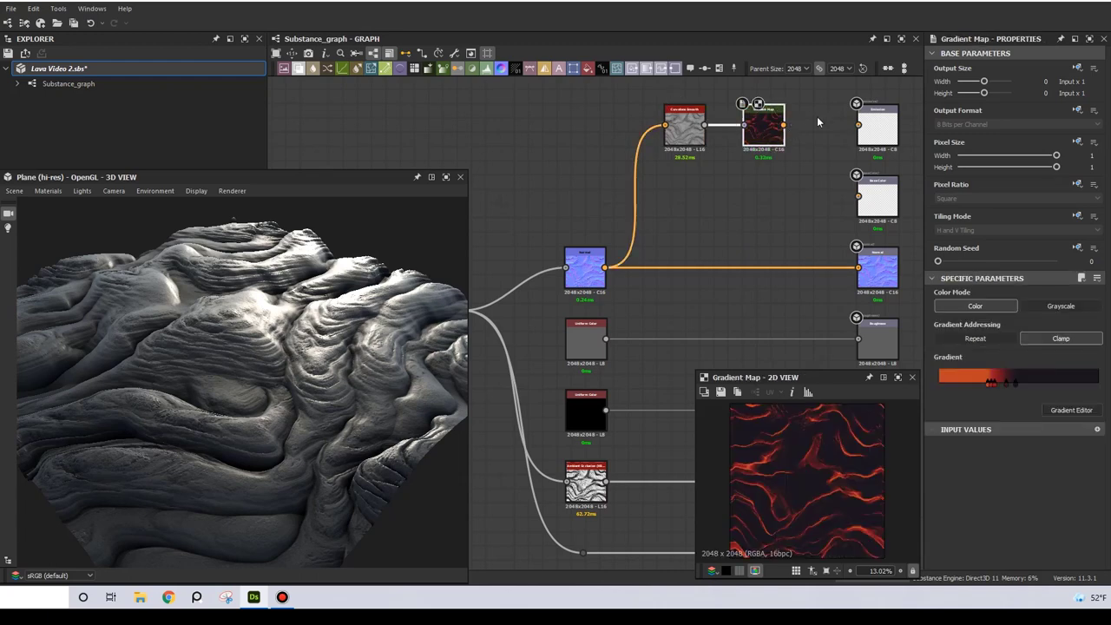
scroll(738, 158, up, 5)
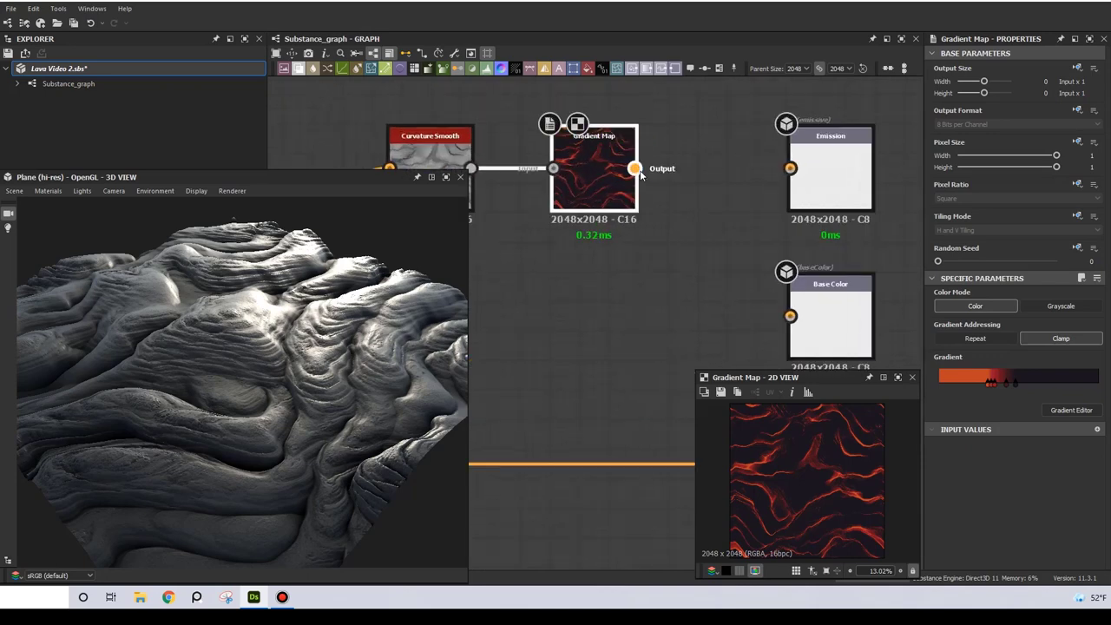
drag(636, 169, 794, 172)
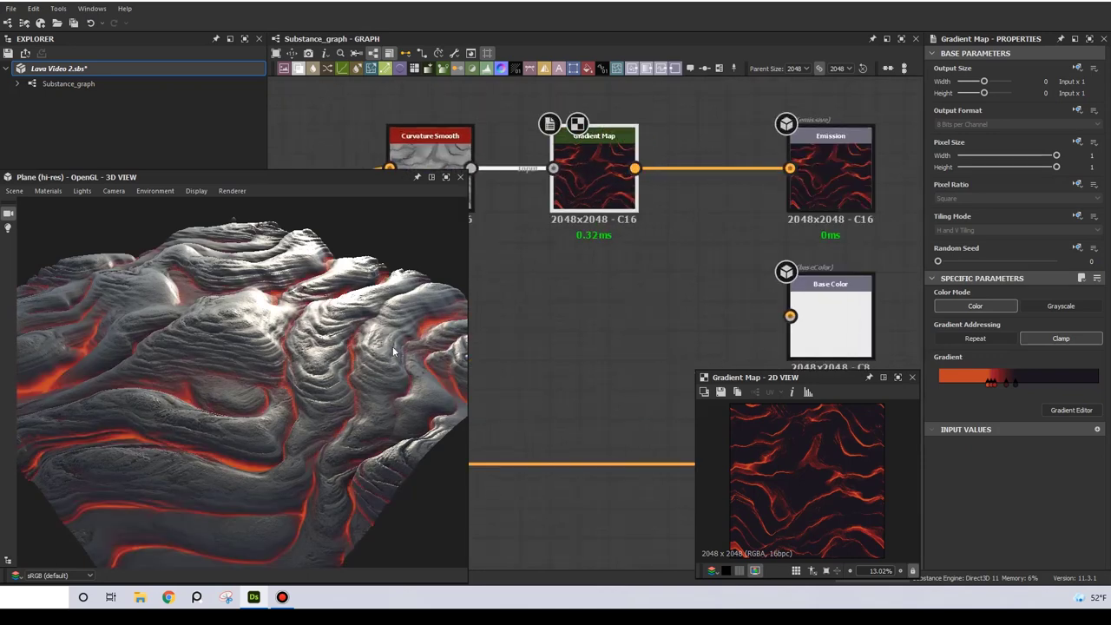
- Enlarge the 3D view across most of the graph area to show the whole glowing lava plane
scroll(404, 337, down, 3)
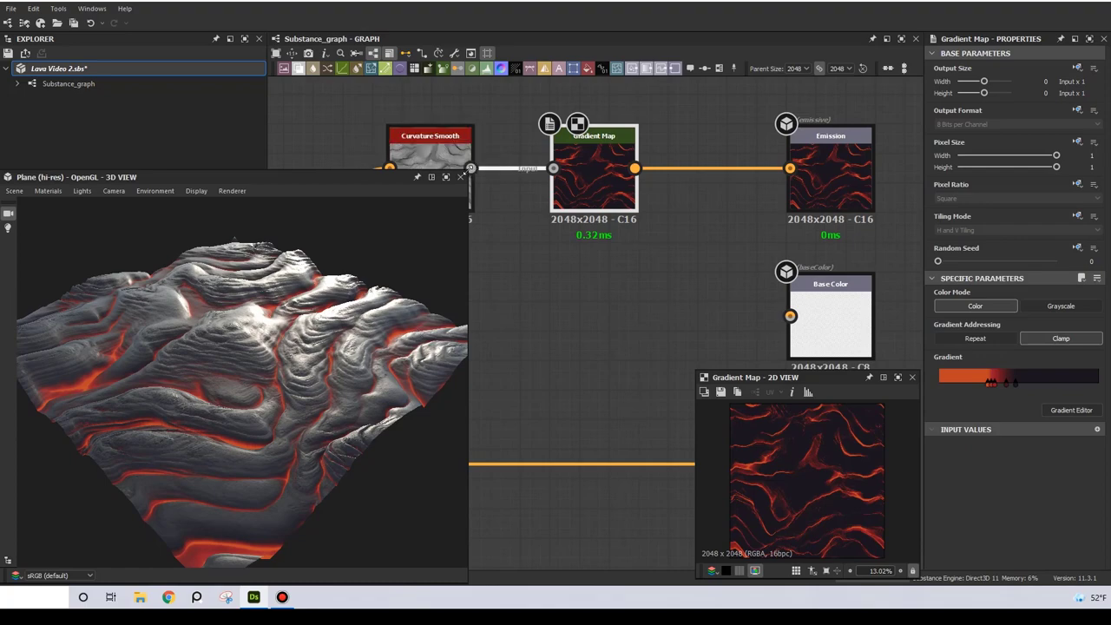
drag(469, 170, 747, 74)
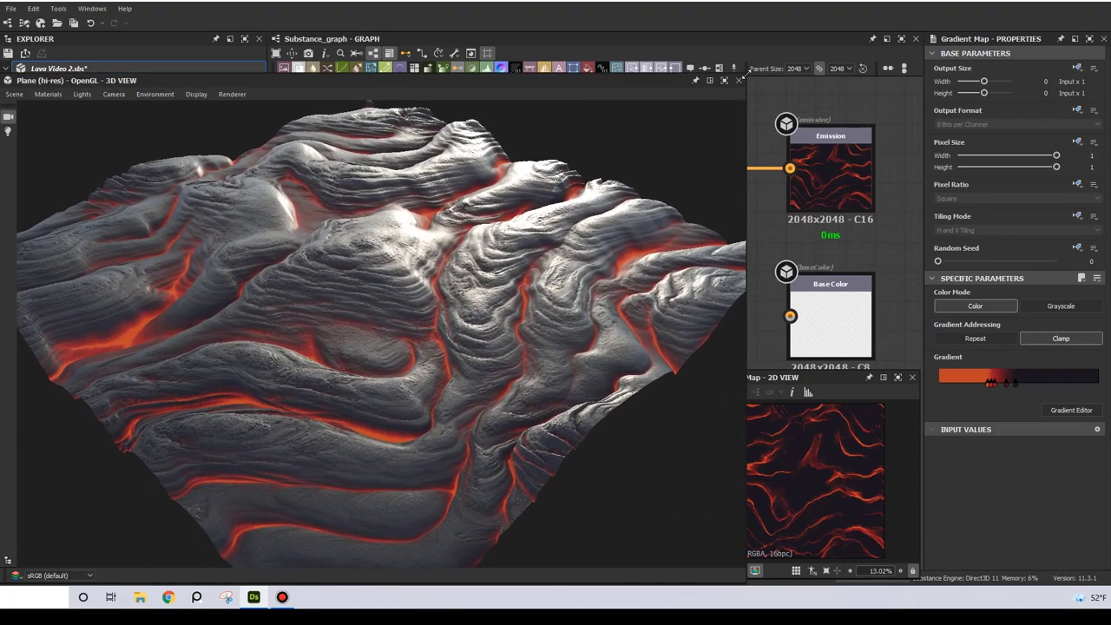